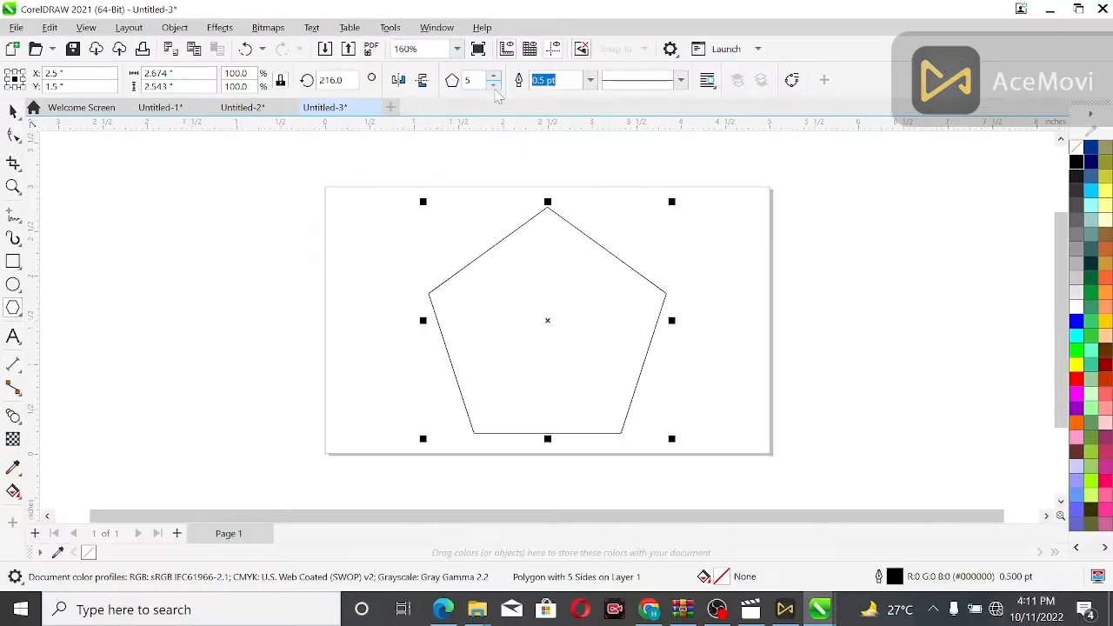
# Set the polygon's number of sides to 6.
pyautogui.click(467, 81)
pyautogui.click(467, 80)
pyautogui.click(493, 74)
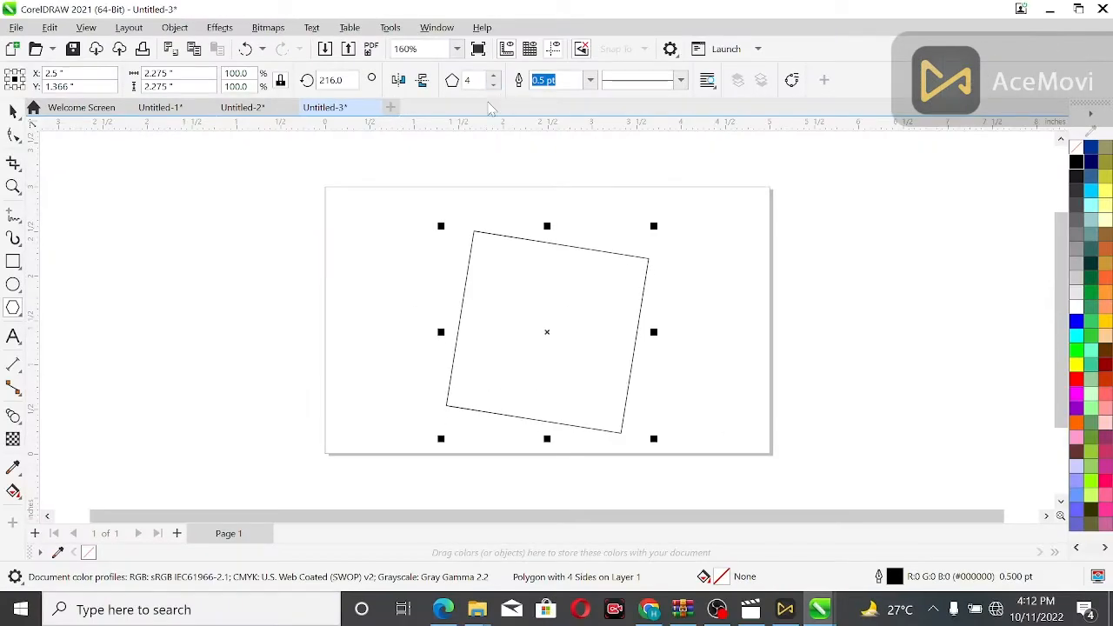
pyautogui.click(486, 88)
pyautogui.click(493, 75)
pyautogui.click(493, 75)
pyautogui.click(493, 75)
pyautogui.click(16, 118)
pyautogui.click(98, 209)
# Set the hexagon's rotation angle to 0 degrees and centre the hexagon on the page.
pyautogui.click(558, 304)
pyautogui.moveTo(348, 81); pyautogui.dragTo(291, 91)
pyautogui.write('0')
pyautogui.press('Return')
pyautogui.click(261, 259)
pyautogui.click(510, 292)
pyautogui.moveTo(530, 315); pyautogui.dragTo(529, 302)
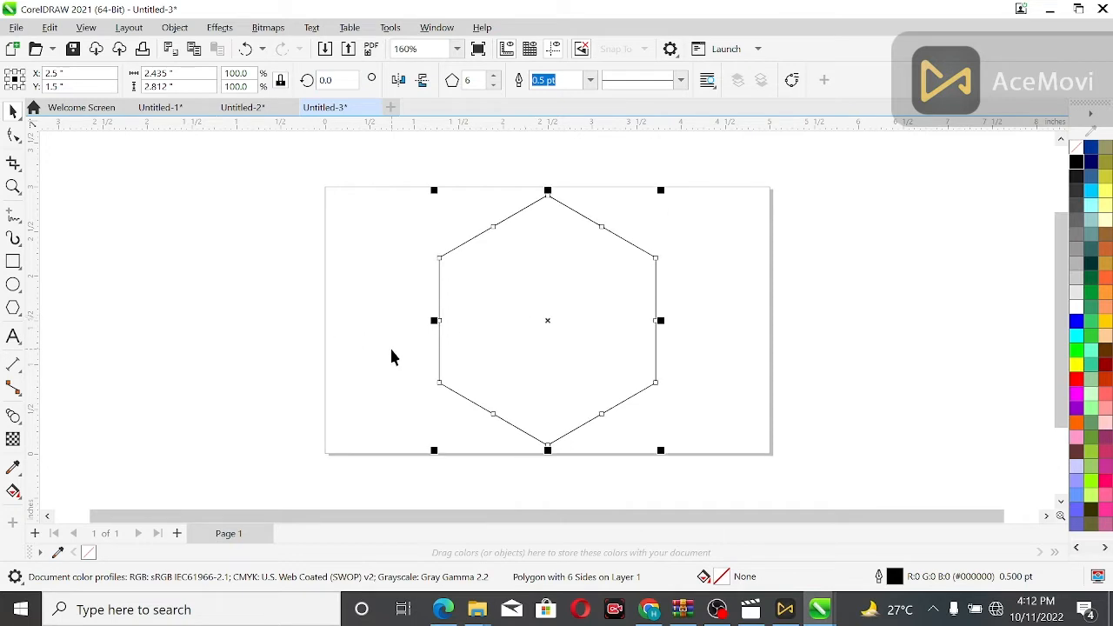
# Create a concentric copy of the hexagon scaled down to about 85.5% and delete the larger outer hexagon.
pyautogui.moveTo(661, 452); pyautogui.dragTo(656, 438)
pyautogui.click(439, 339)
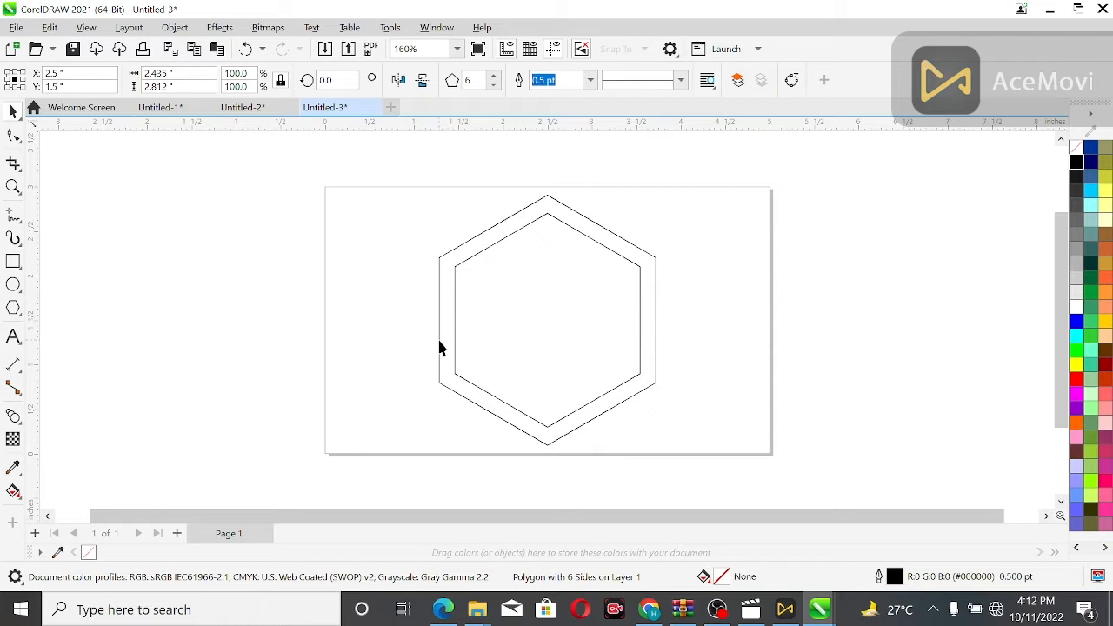
pyautogui.press('Delete')
pyautogui.click(459, 343)
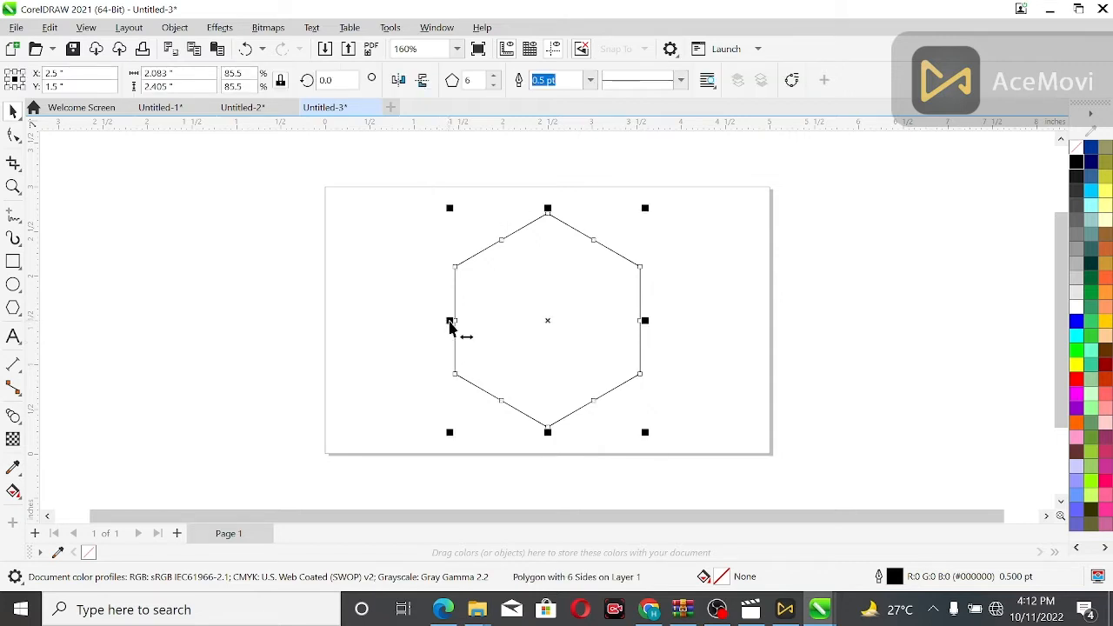
pyautogui.hotkey('ctrl', 't')
pyautogui.press('Delete')
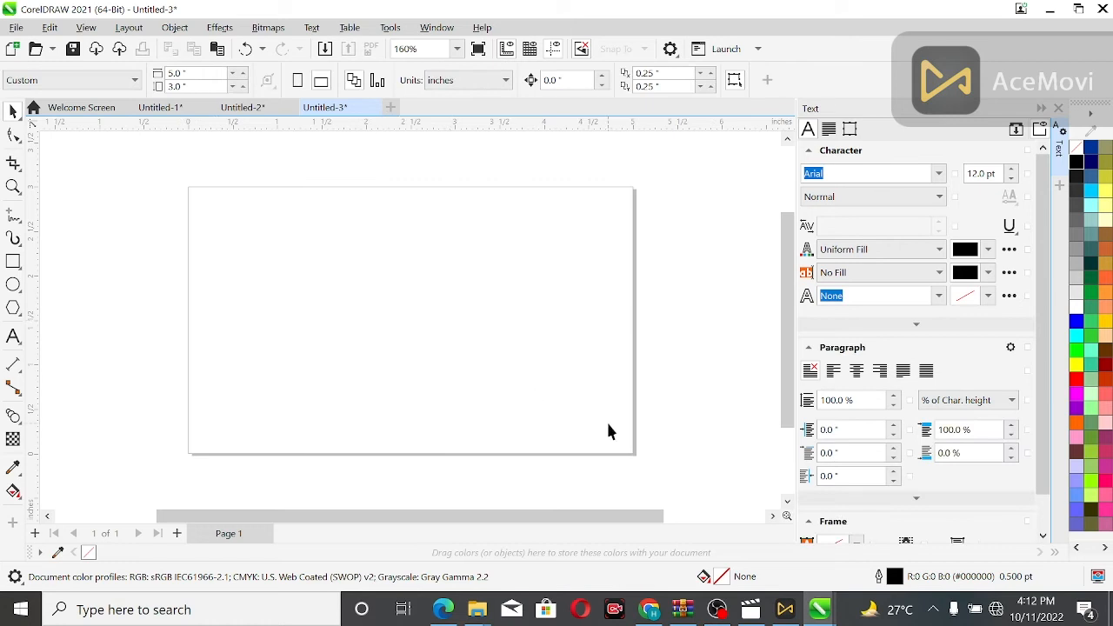
pyautogui.hotkey('ctrl', 'z')
pyautogui.click(1059, 163)
pyautogui.click(697, 293)
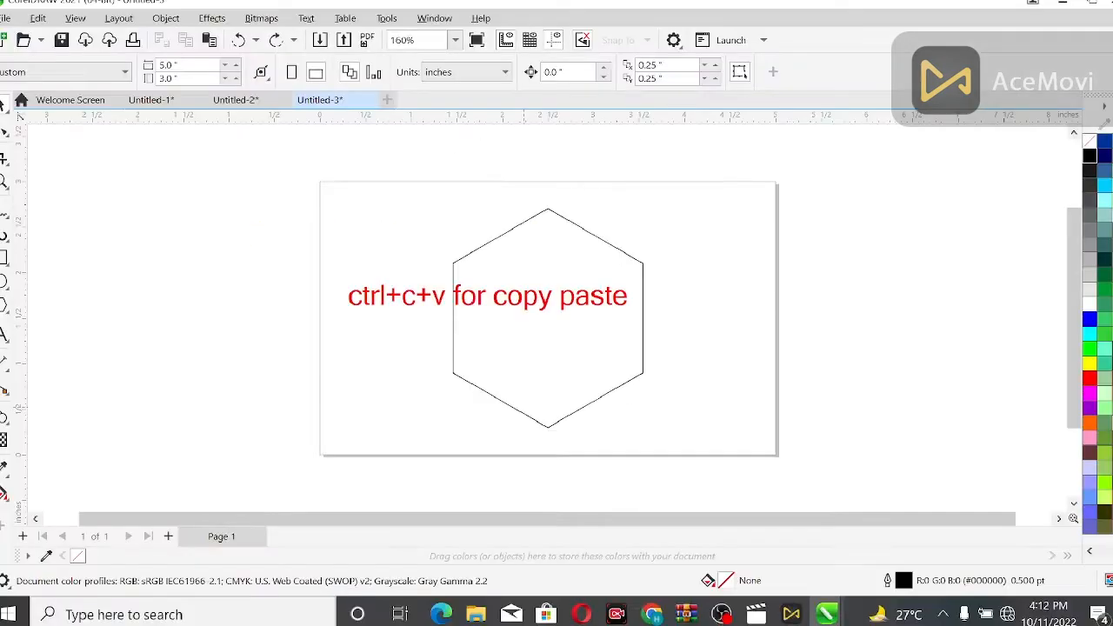
# Duplicate the hexagon and offset the copy diagonally down and to the right so the two overlap.
pyautogui.click(495, 345)
pyautogui.moveTo(549, 320); pyautogui.dragTo(618, 360)
pyautogui.click(831, 347)
pyautogui.scroll(-1, 832, 347)
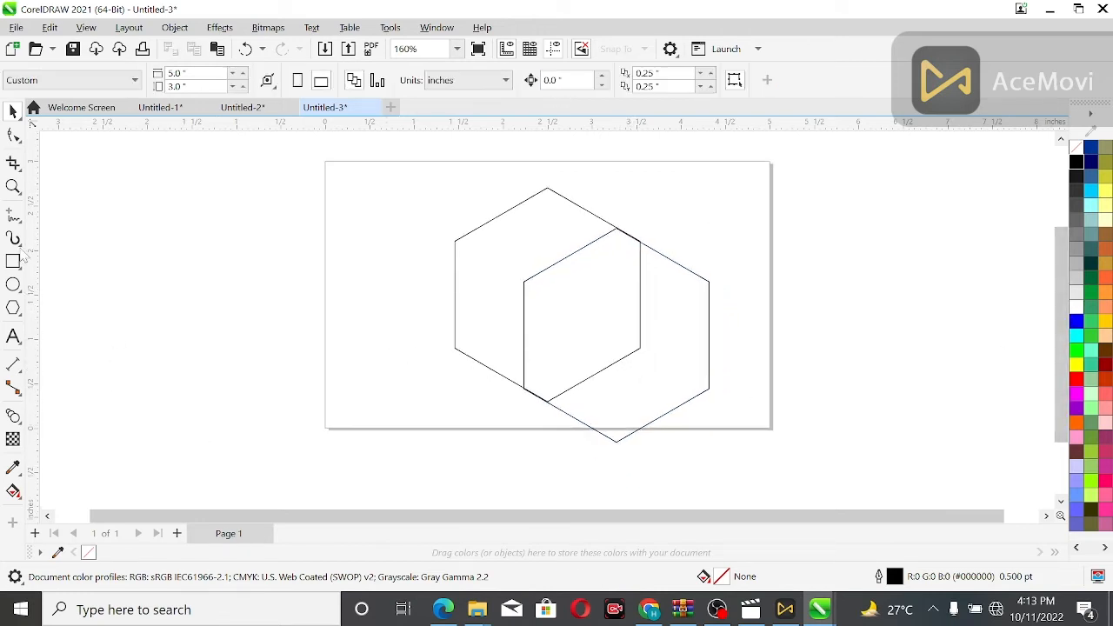
# Intersect the two overlapping hexagons and move the resulting overlap shape out to their left.
pyautogui.click(13, 186)
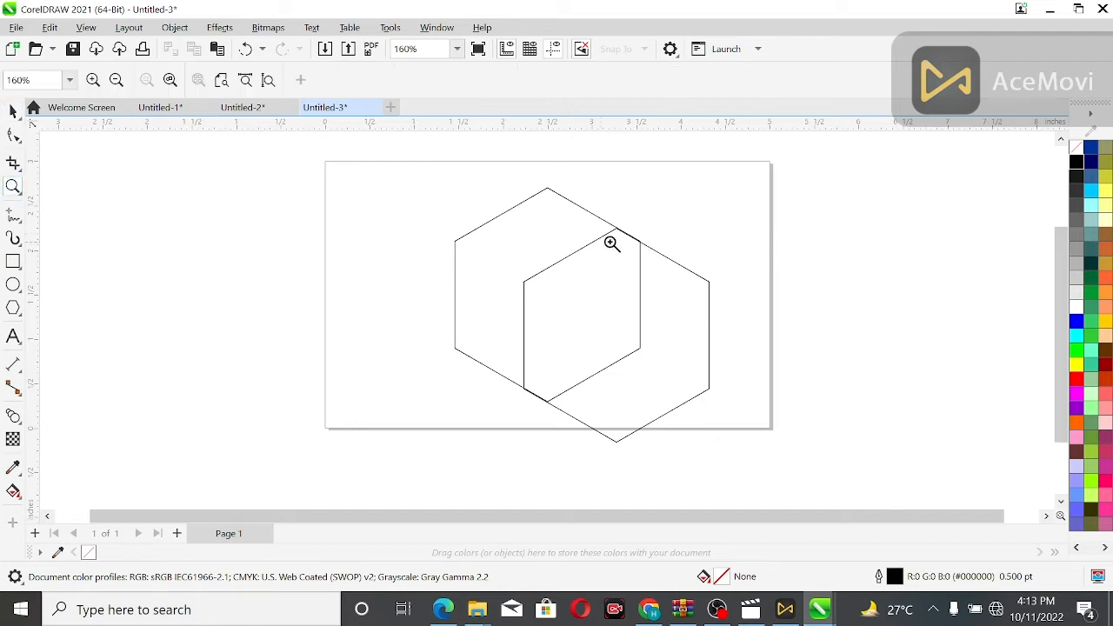
pyautogui.moveTo(691, 227); pyautogui.dragTo(477, 414)
pyautogui.press('F10')
pyautogui.click(475, 327)
pyautogui.keyDown('shift'); pyautogui.click(370, 253); pyautogui.keyUp('shift')
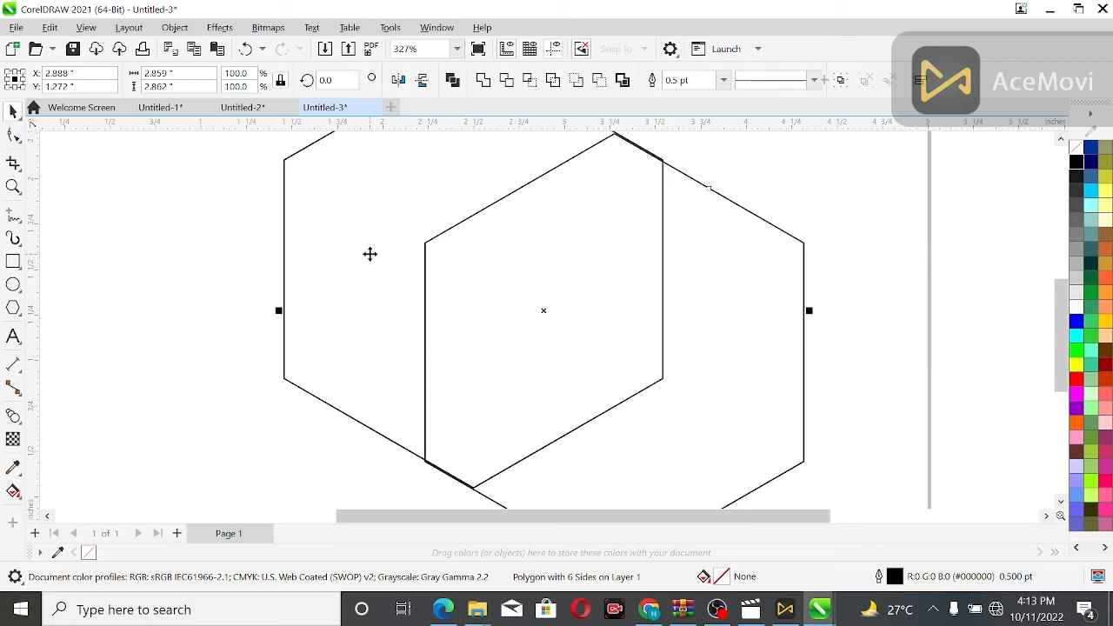
pyautogui.click(528, 80)
pyautogui.moveTo(540, 318); pyautogui.dragTo(203, 348)
# Delete the two original hexagons, keeping only the intersection shape.
pyautogui.click(383, 241)
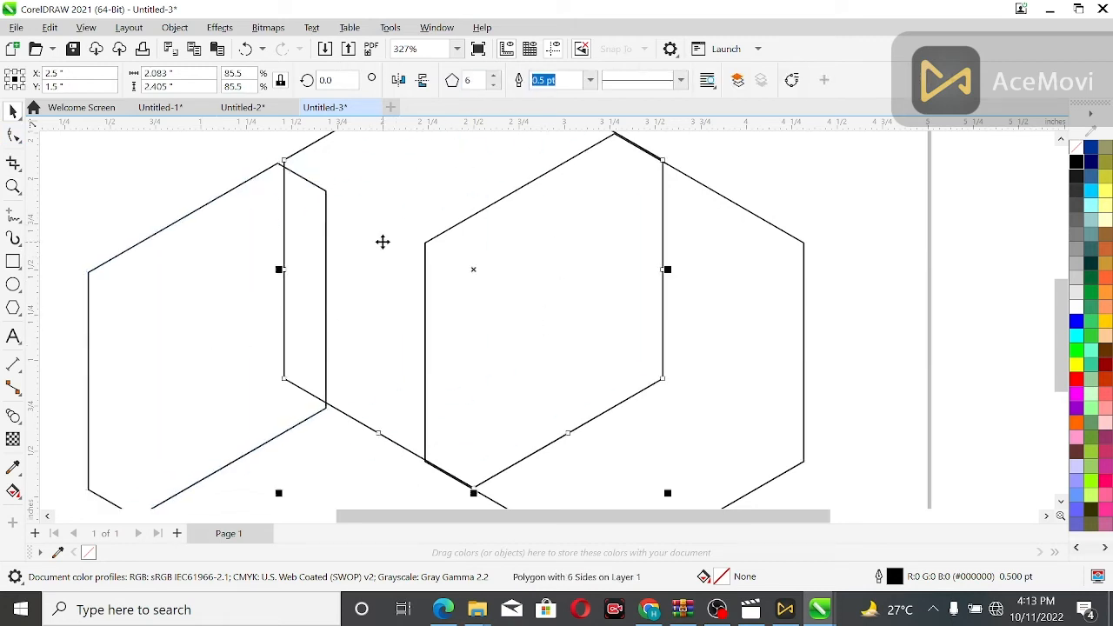
pyautogui.press('Delete')
pyautogui.click(566, 340)
pyautogui.press('Delete')
# Move the six-sided intersection shape to about X 1.957, Y 1.26 inches and set its rotation angle to 90 degrees.
pyautogui.scroll(-1, 470, 332)
pyautogui.scroll(-1, 469, 339)
pyautogui.click(310, 343)
pyautogui.moveTo(310, 343); pyautogui.dragTo(408, 324)
pyautogui.click(407, 318)
pyautogui.write('90')
pyautogui.press('Return')
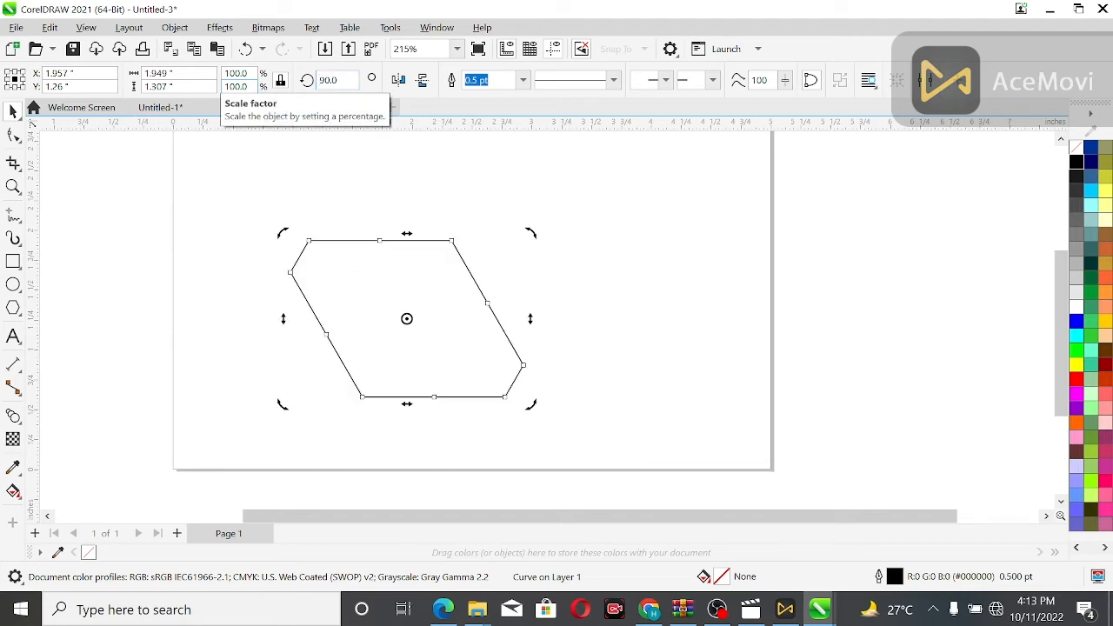
# Rotate the intersection shape freely to about 118.9 degrees so its short edges stand vertical.
pyautogui.click(410, 314)
pyautogui.moveTo(528, 400); pyautogui.dragTo(566, 342)
pyautogui.click(221, 266)
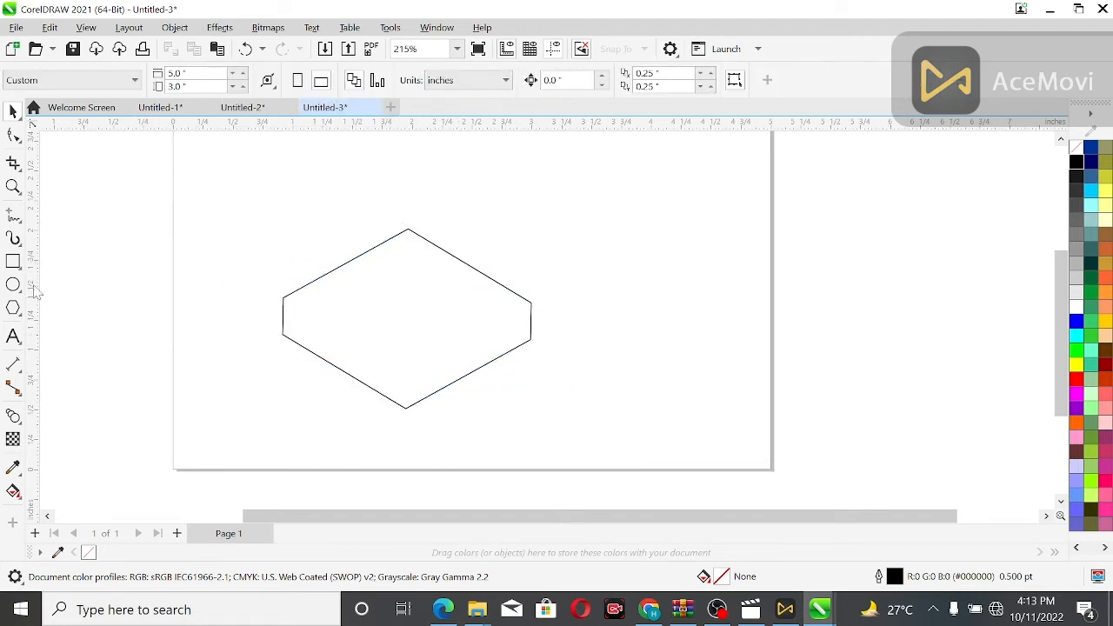
pyautogui.moveTo(285, 300); pyautogui.dragTo(286, 301)
pyautogui.press('Delete')
pyautogui.click(302, 289)
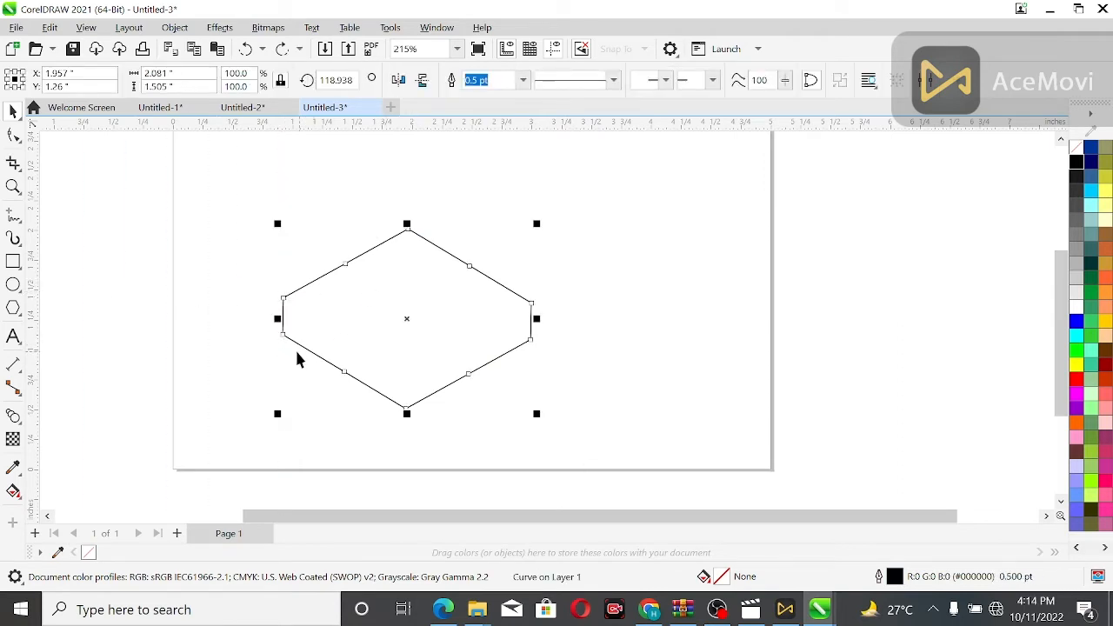
# Duplicate the shape to its right, centred at about X 2.728, Y 1.235 inches, and trim the original with the copy.
pyautogui.moveTo(408, 323)
pyautogui.mouseDown()
pyautogui.moveTo(508, 331)
pyautogui.moveTo(503, 323)
pyautogui.mouseUp()
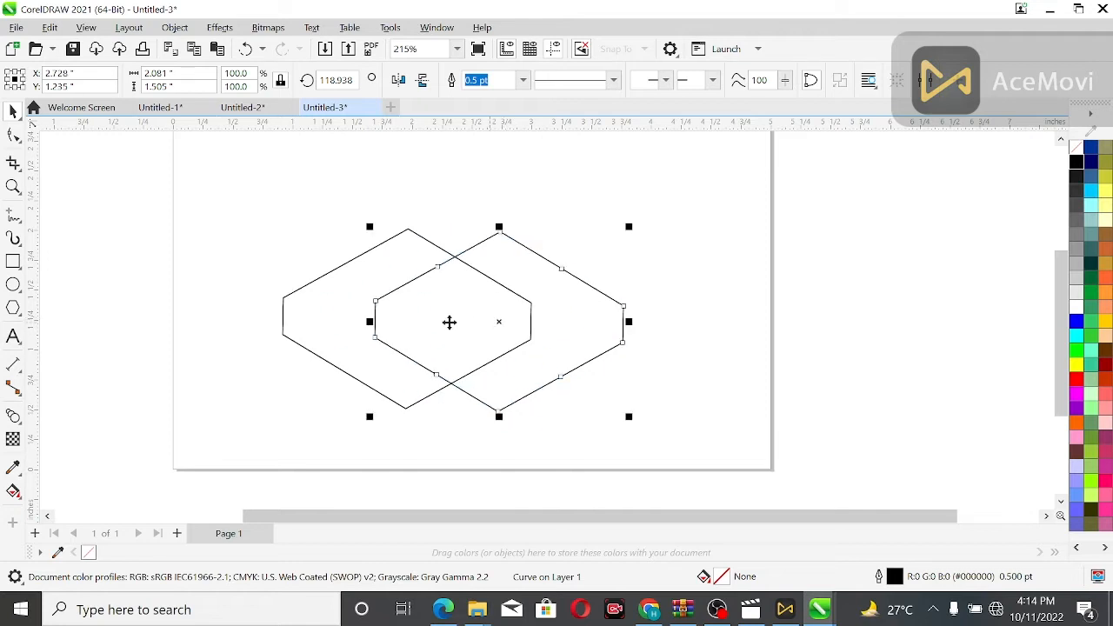
pyautogui.keyDown('shift'); pyautogui.click(355, 324); pyautogui.keyUp('shift')
pyautogui.click(507, 80)
# Delete the duplicate used for trimming and move the remaining chevron to about X 2.165, Y 1.454 inches.
pyautogui.click(502, 279)
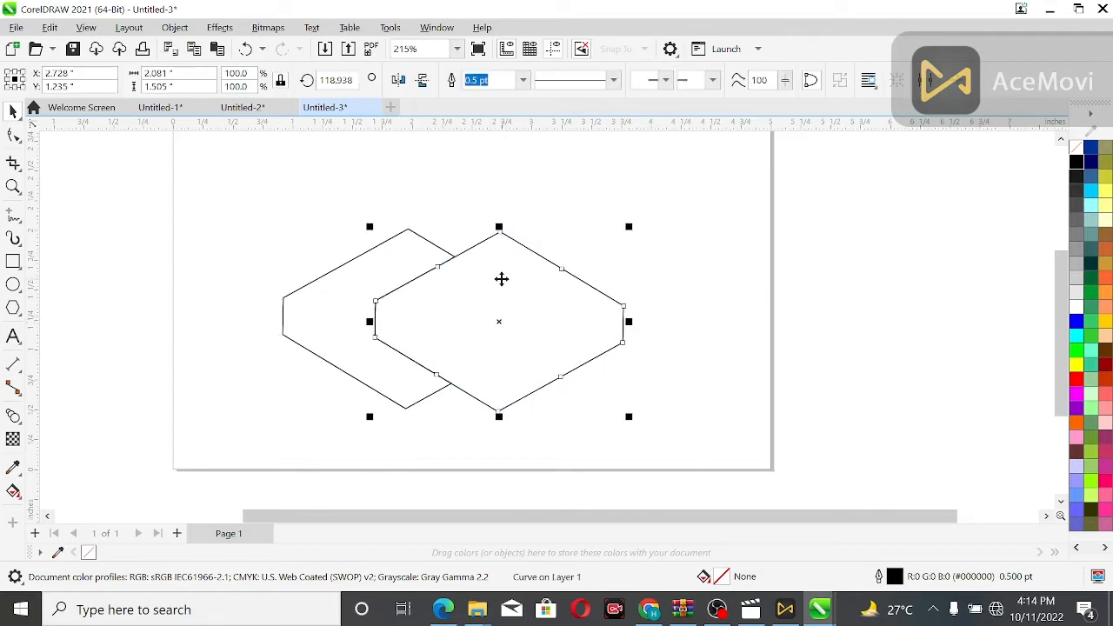
pyautogui.press('Delete')
pyautogui.click(373, 320)
pyautogui.moveTo(373, 320); pyautogui.dragTo(436, 294)
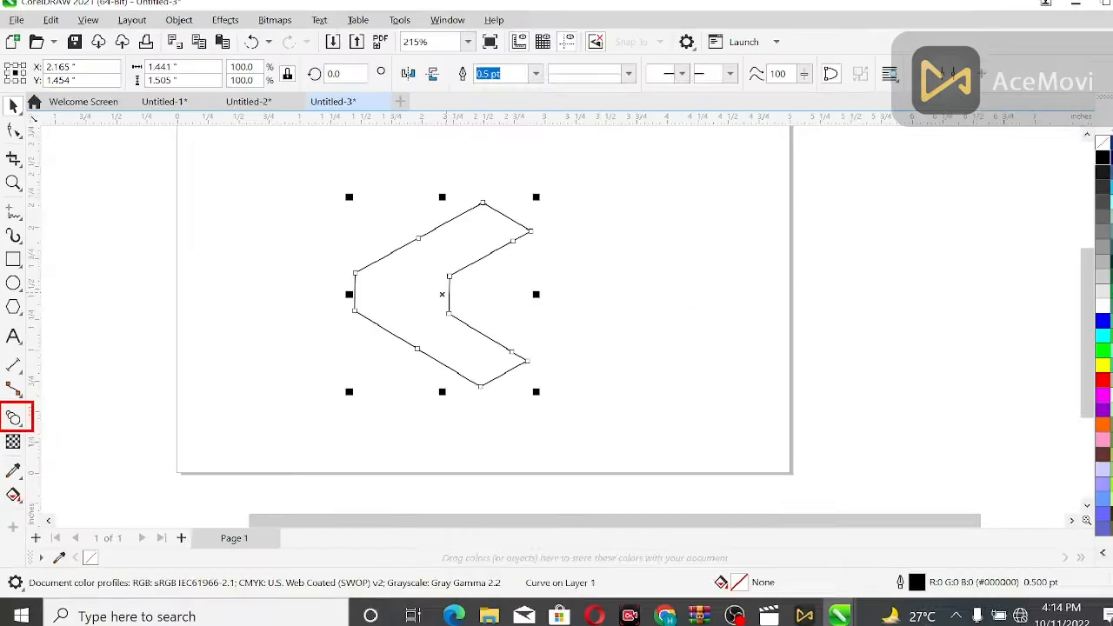
# Apply an outside contour with 2 steps and a 0.109 inch offset to the chevron.
pyautogui.click(14, 417)
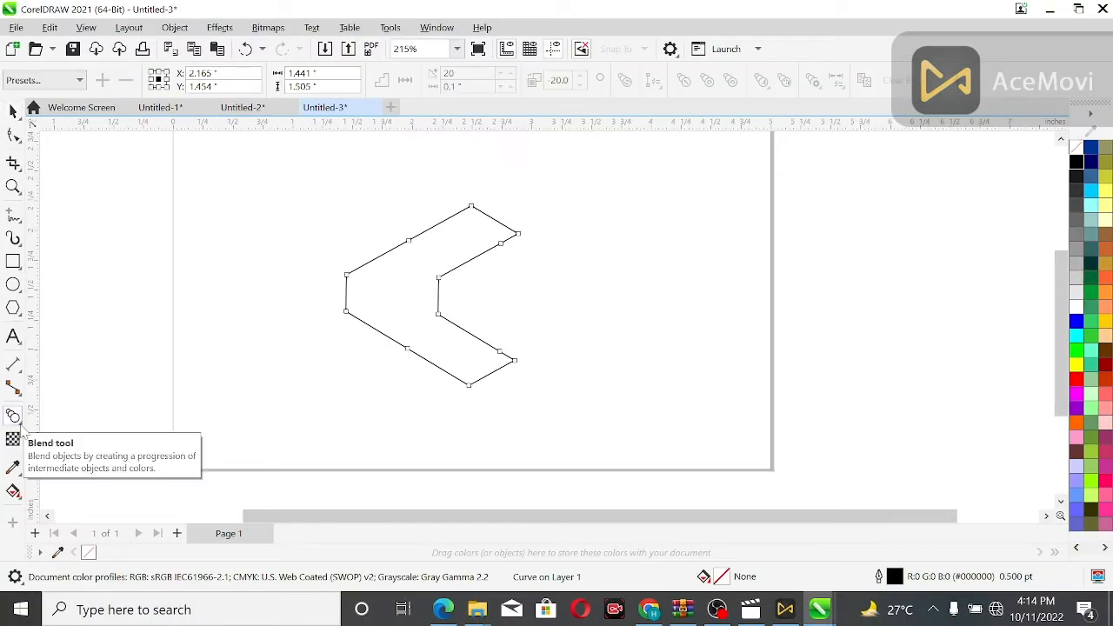
pyautogui.click(20, 423)
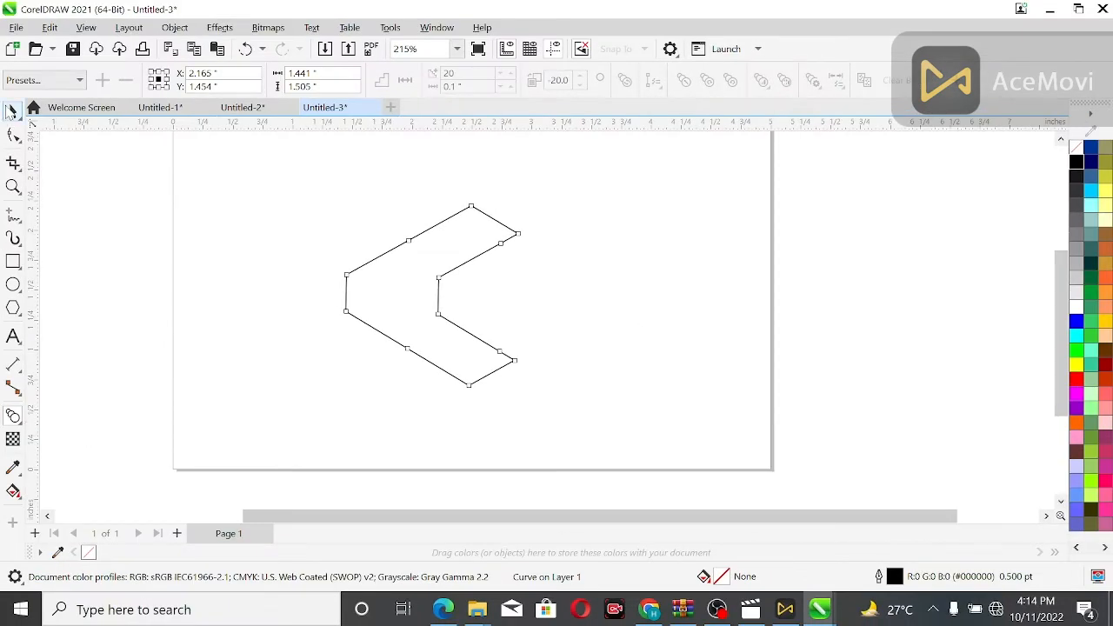
pyautogui.click(12, 112)
pyautogui.click(432, 305)
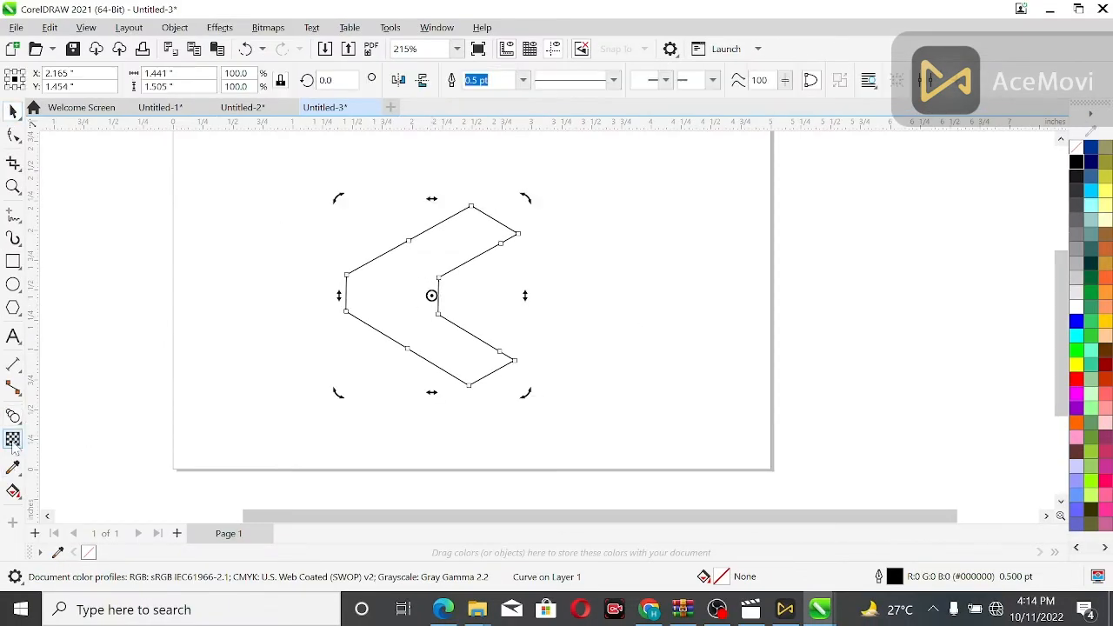
pyautogui.click(13, 417)
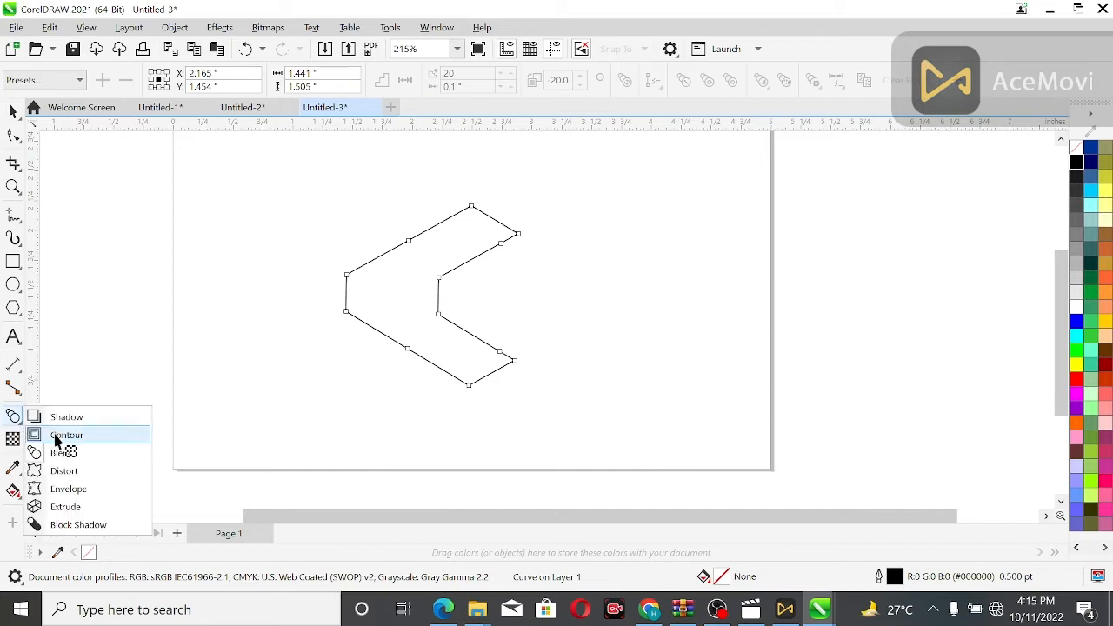
pyautogui.click(58, 436)
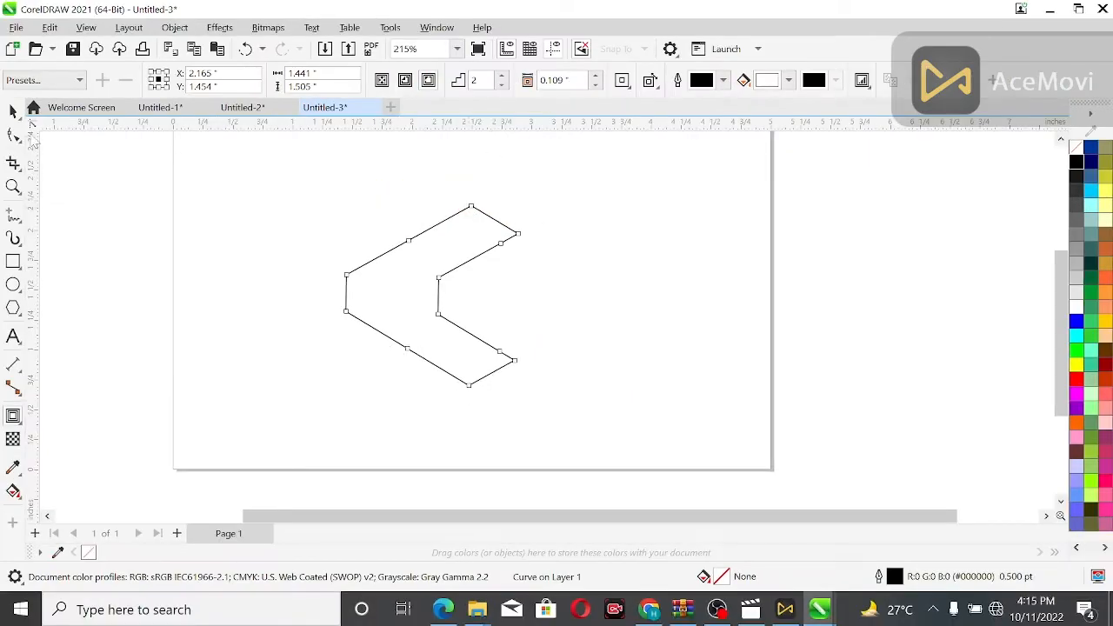
pyautogui.click(13, 112)
pyautogui.click(13, 415)
pyautogui.click(13, 111)
pyautogui.click(13, 415)
pyautogui.click(429, 80)
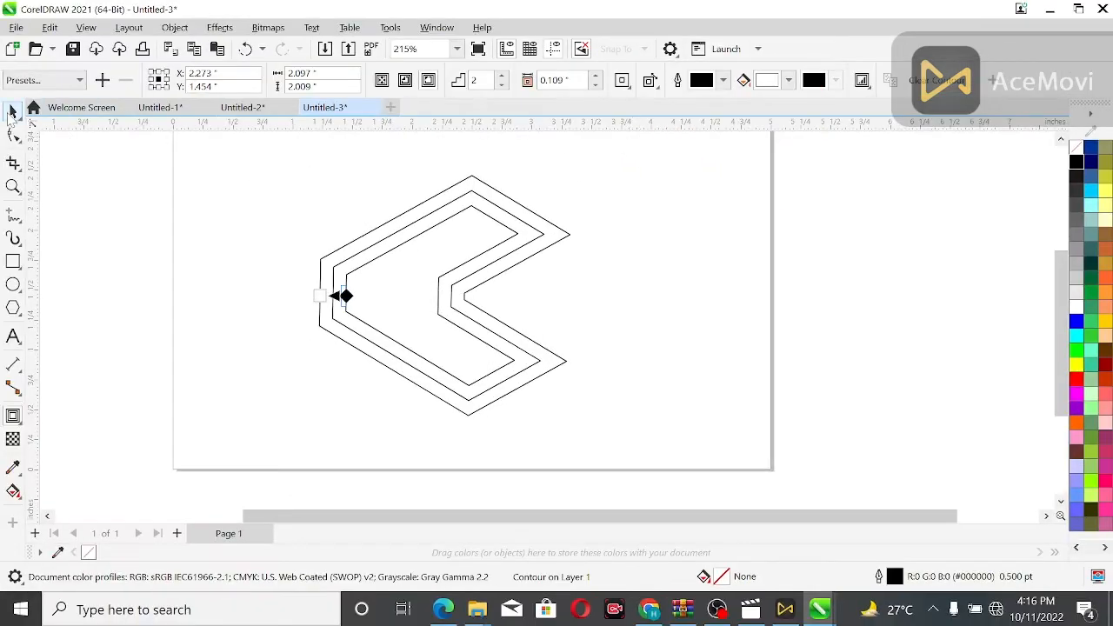
# Reduce the chevron's contour offset to 0.029 inches.
pyautogui.click(12, 112)
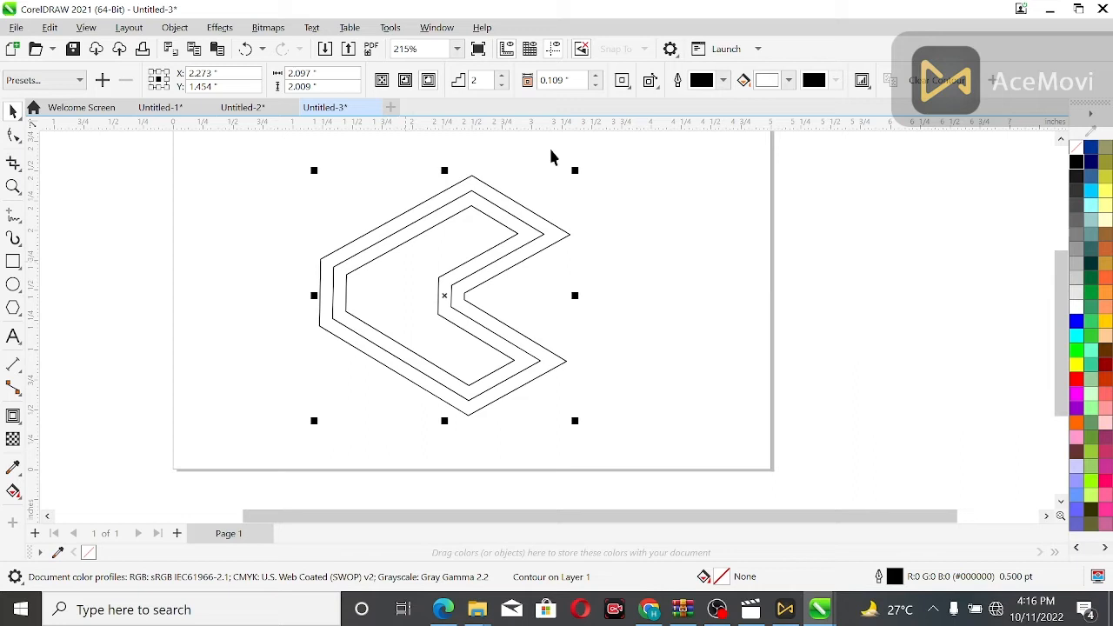
pyautogui.click(597, 85)
pyautogui.click(596, 85)
pyautogui.click(596, 85)
pyautogui.click(596, 85)
pyautogui.click(596, 85)
pyautogui.click(596, 85)
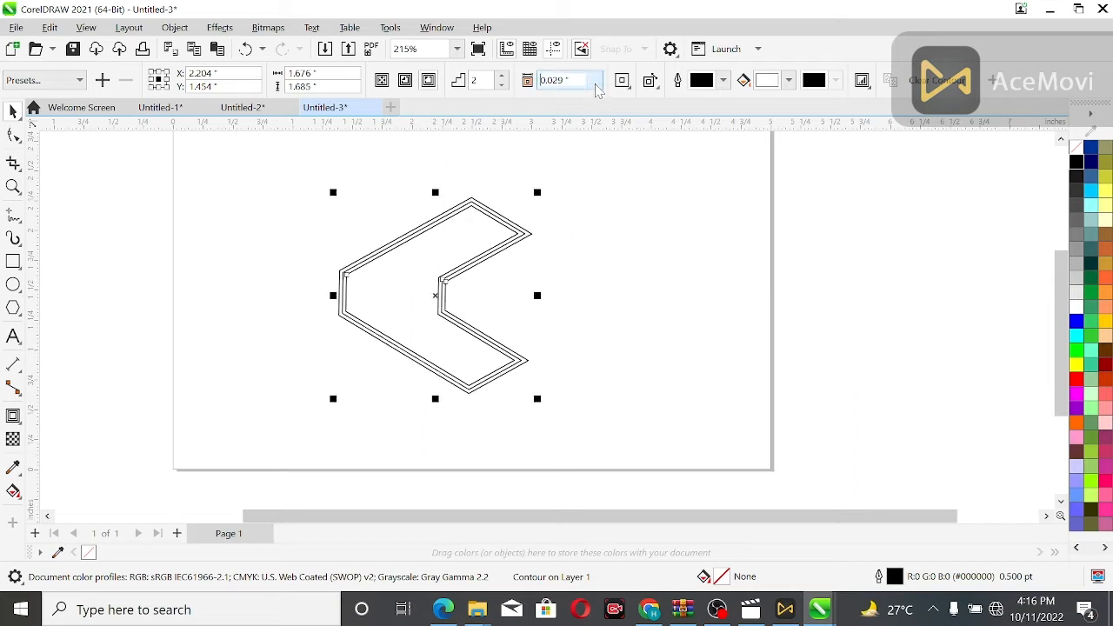
pyautogui.click(597, 85)
pyautogui.click(596, 85)
# Undo the contour offset changes and the contour applied to the chevron.
pyautogui.hotkey('ctrl', 'z')
pyautogui.hotkey('ctrl', 'z')
pyautogui.hotkey('ctrl', 'z')
pyautogui.hotkey('ctrl', 'z')
pyautogui.hotkey('ctrl', 'z')
pyautogui.hotkey('ctrl', 'z')
pyautogui.hotkey('ctrl', 'z')
pyautogui.hotkey('ctrl', 'z')
pyautogui.hotkey('ctrl', 'z')
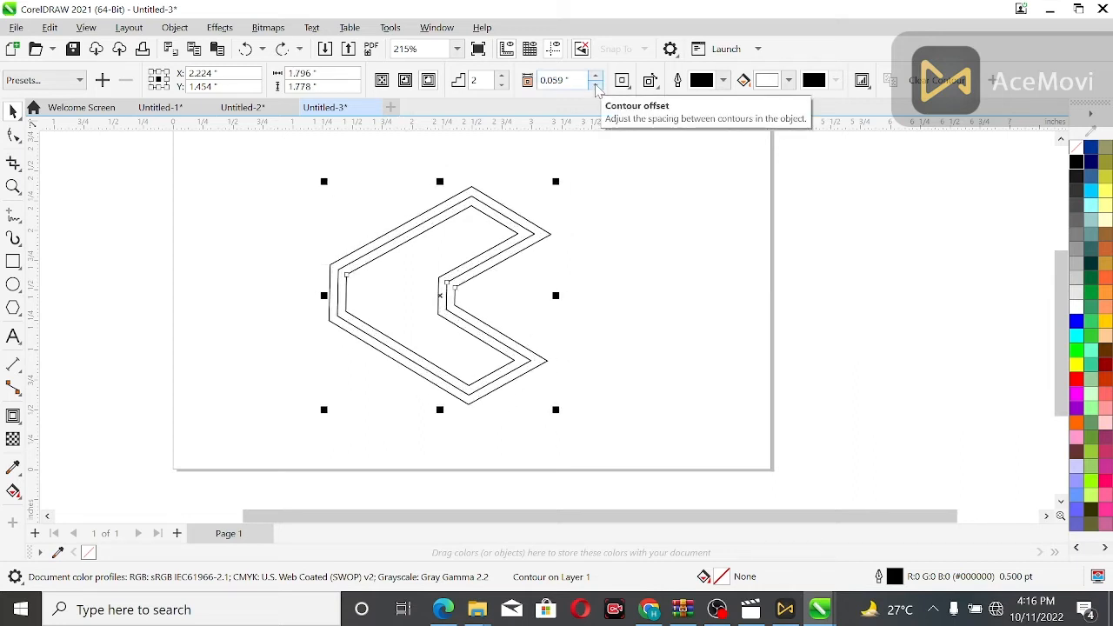
# Duplicate the chevron to its right and mirror the copy horizontally.
pyautogui.moveTo(456, 312); pyautogui.dragTo(609, 300)
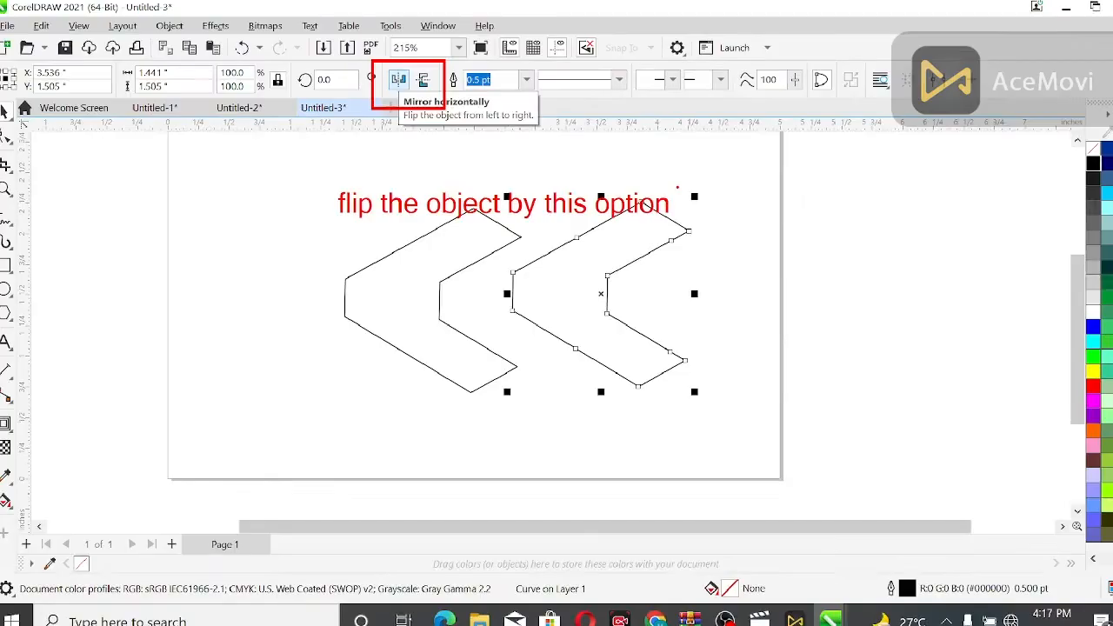
pyautogui.click(404, 80)
pyautogui.click(599, 186)
# Move the mirrored chevron to about X 3.875 inches, leaving a gap, and align its centre level with the original chevron.
pyautogui.click(577, 250)
pyautogui.keyDown('shift'); pyautogui.click(416, 280); pyautogui.keyUp('shift')
pyautogui.press('e')
pyautogui.click(533, 290)
pyautogui.click(608, 305)
pyautogui.moveTo(609, 306); pyautogui.dragTo(650, 309)
pyautogui.keyDown('shift'); pyautogui.click(458, 322); pyautogui.keyUp('shift')
pyautogui.click(298, 212)
# Apply an outside contour with 4 steps and a 0.029 inch offset to the original left-pointing chevron.
pyautogui.click(346, 276)
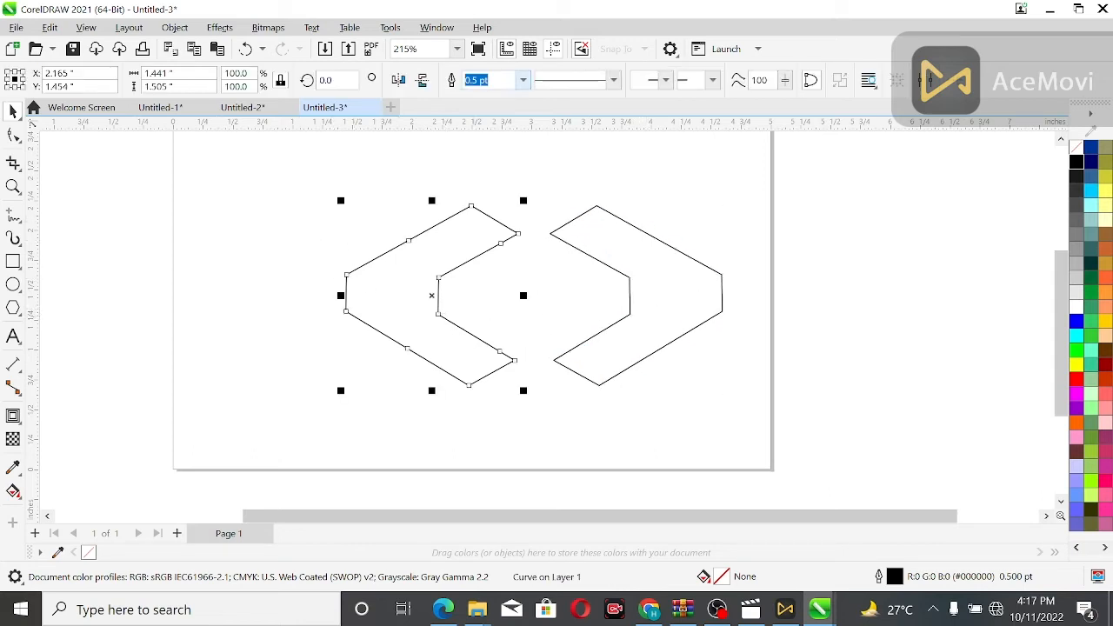
pyautogui.click(13, 415)
pyautogui.click(428, 80)
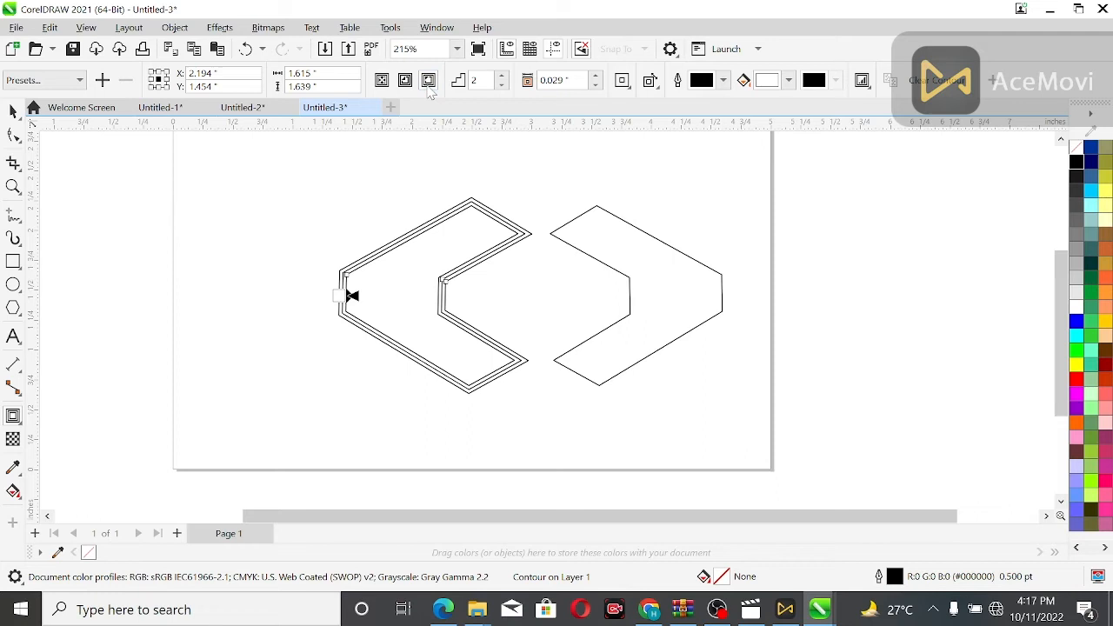
pyautogui.click(502, 76)
pyautogui.click(502, 76)
pyautogui.click(650, 275)
pyautogui.click(13, 111)
pyautogui.click(576, 248)
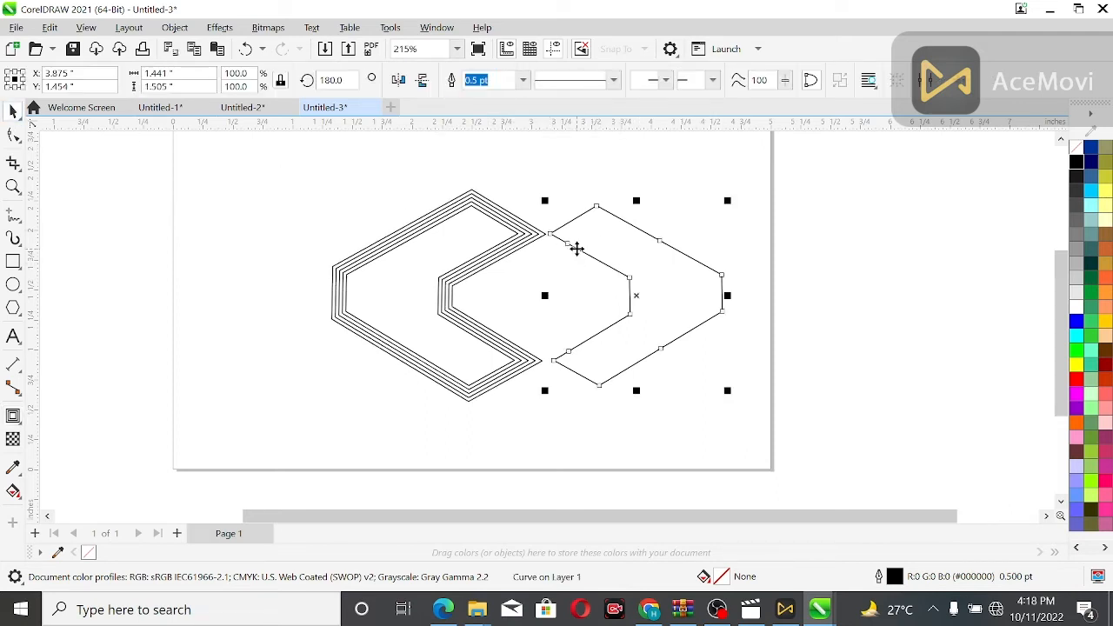
pyautogui.click(339, 275)
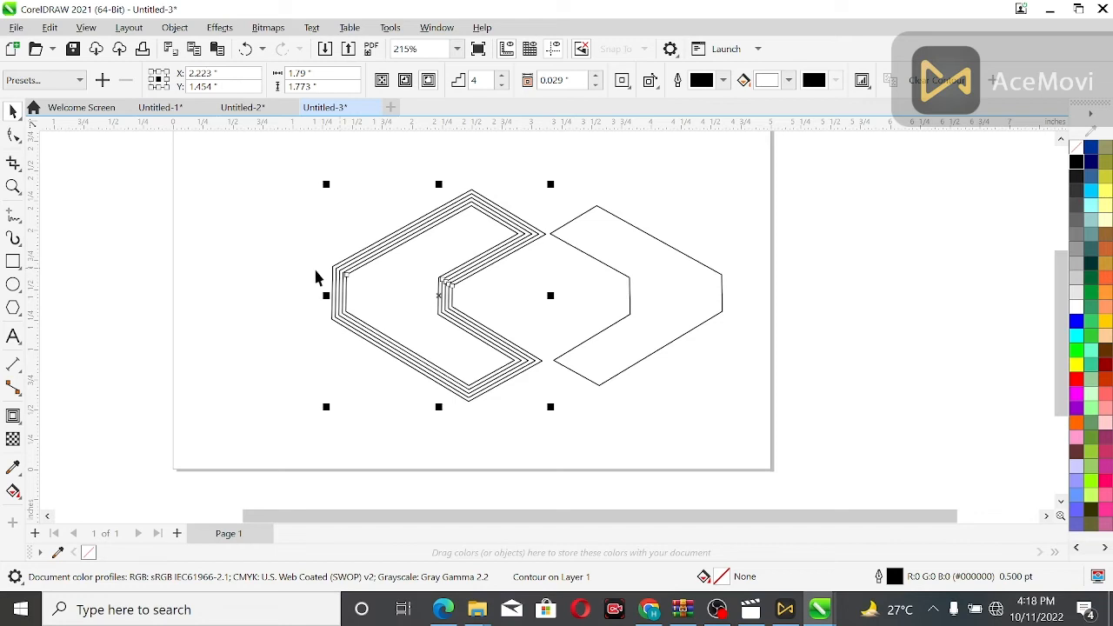
# Add the two-line text label "this is outside" beside the contoured chevron and delete it again.
pyautogui.click(13, 337)
pyautogui.click(161, 315)
pyautogui.write('this is')
pyautogui.press('Return')
pyautogui.write('outside')
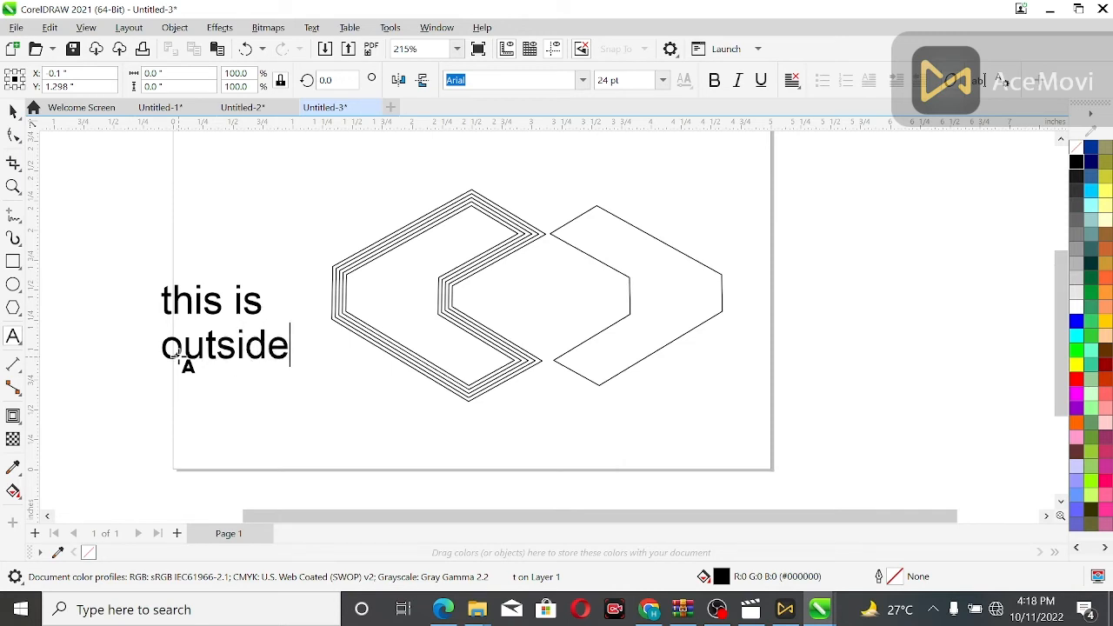
pyautogui.click(13, 111)
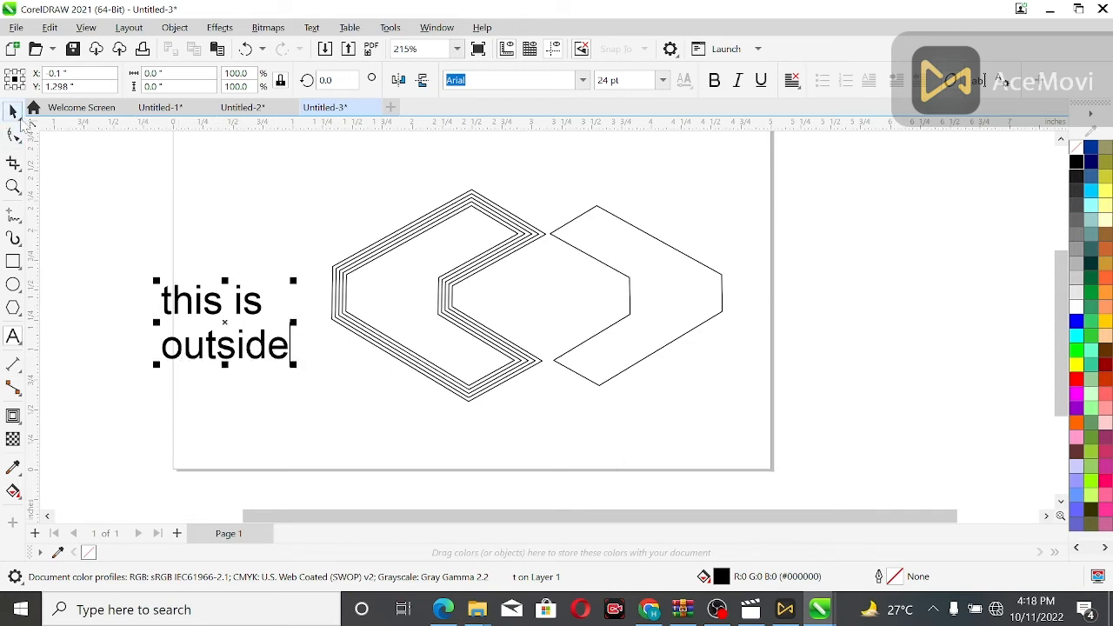
pyautogui.press('Delete')
# Move the mirrored chevron to about X 4.156, Y 1.468 inches and apply a 2-step inside contour with a 0.029 inch offset.
pyautogui.moveTo(638, 296); pyautogui.dragTo(668, 294)
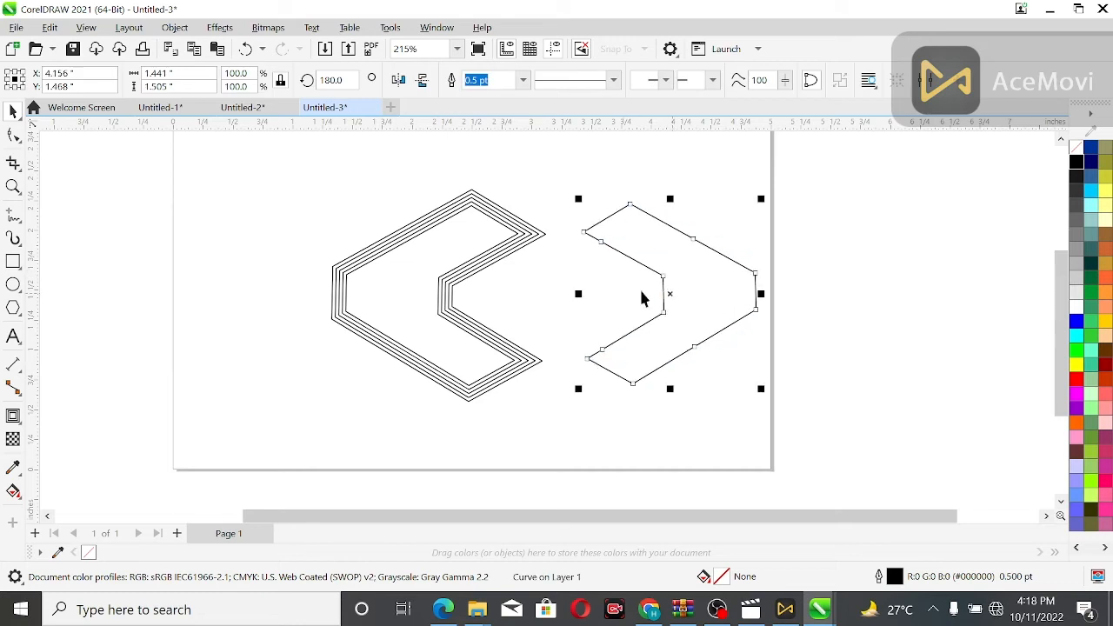
pyautogui.click(13, 417)
pyautogui.click(405, 80)
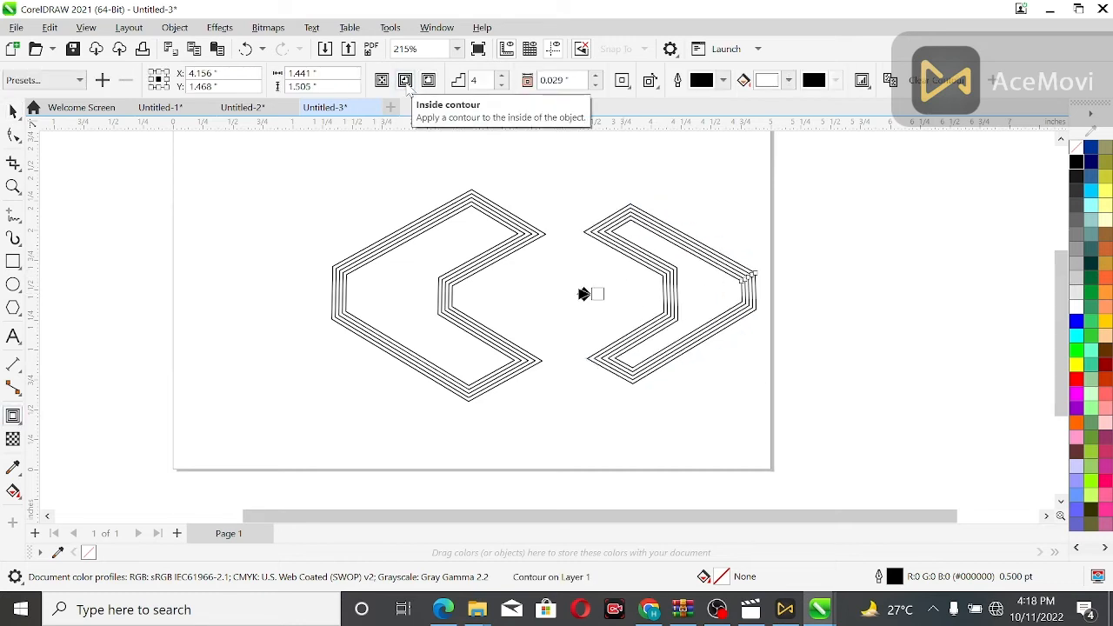
pyautogui.click(501, 84)
pyautogui.click(501, 85)
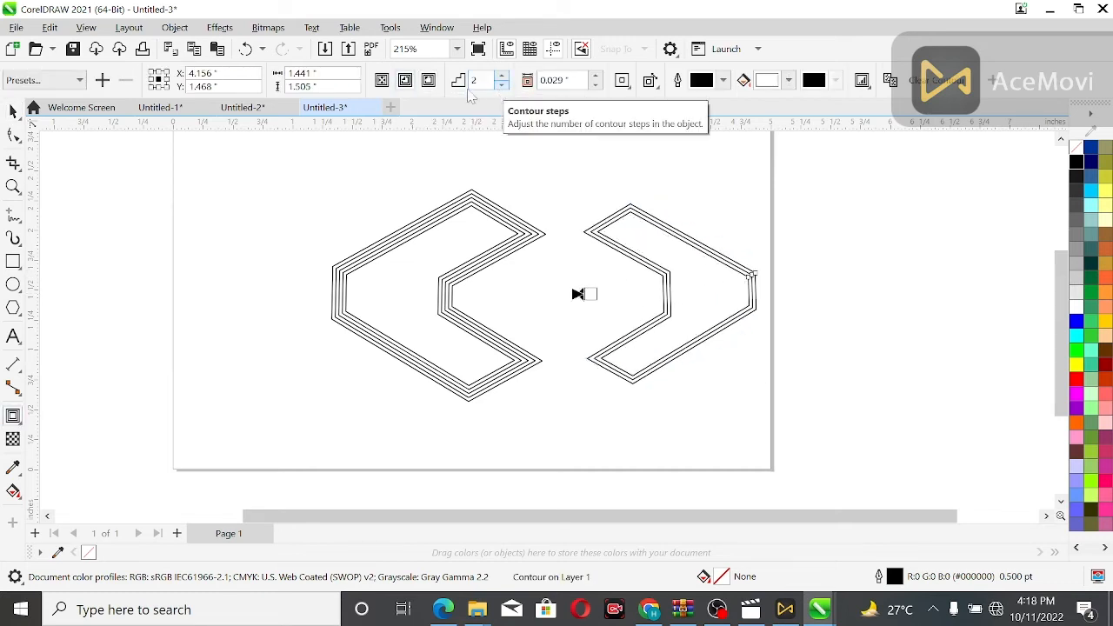
# Set the right chevron's inside contour to 7 steps with a 0.019 inch offset.
pyautogui.click(501, 76)
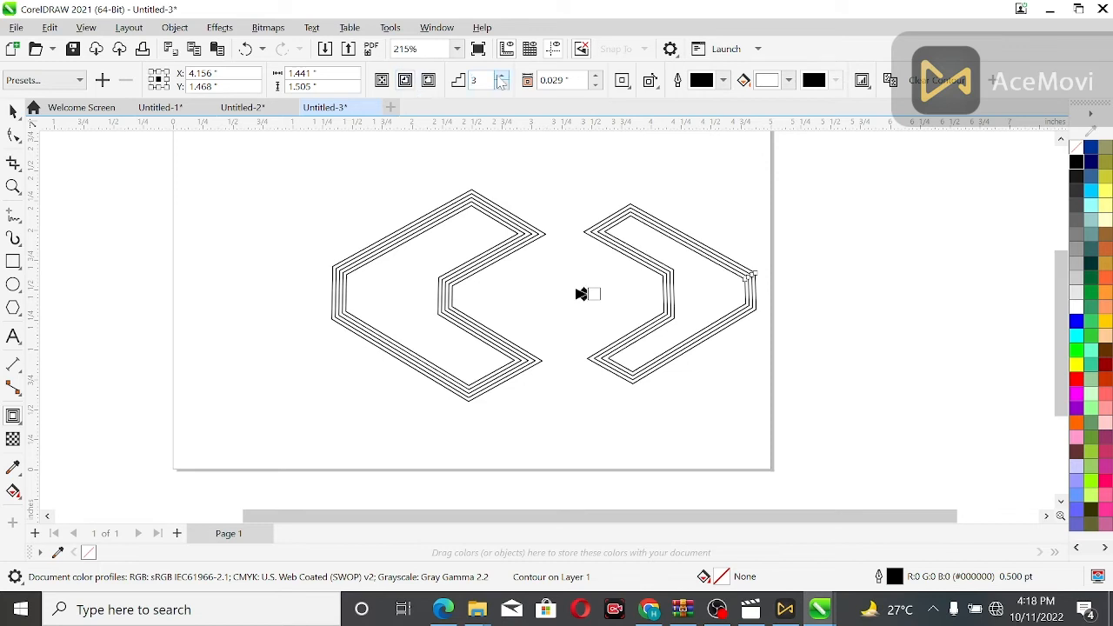
pyautogui.click(596, 85)
pyautogui.click(500, 85)
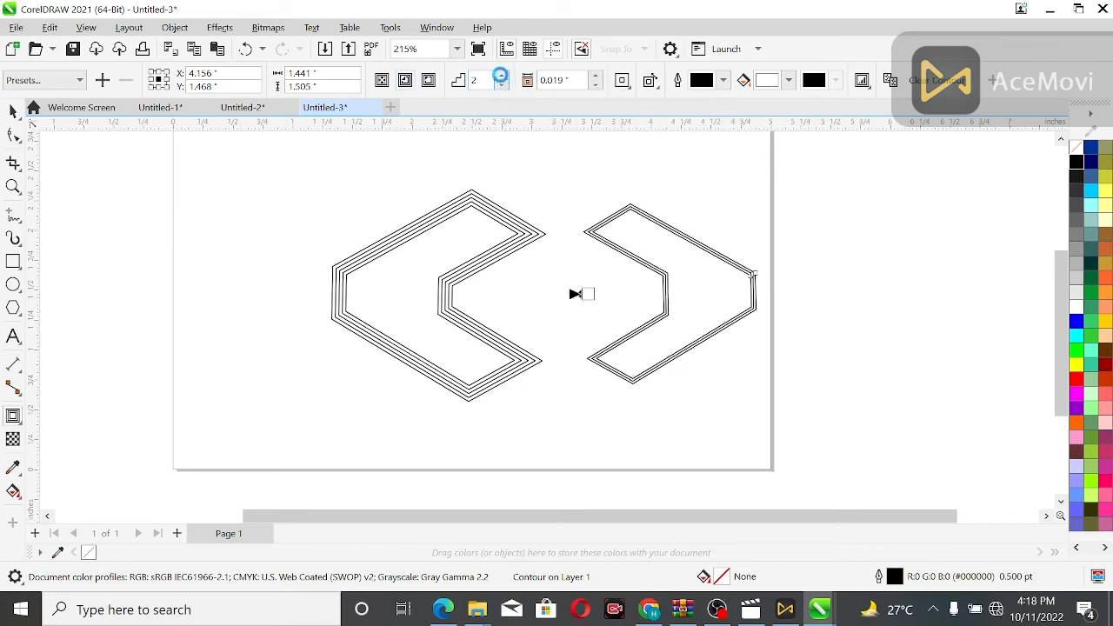
pyautogui.click(501, 75)
pyautogui.click(500, 76)
pyautogui.click(501, 76)
pyautogui.click(501, 75)
pyautogui.click(501, 76)
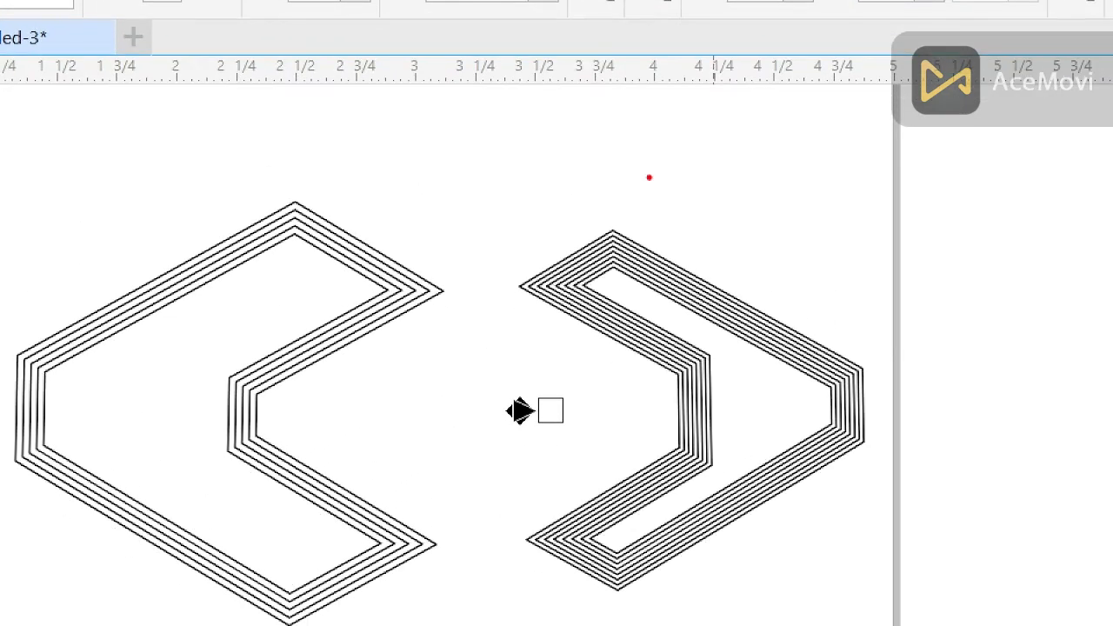
pyautogui.moveTo(476, 193); pyautogui.dragTo(859, 622)
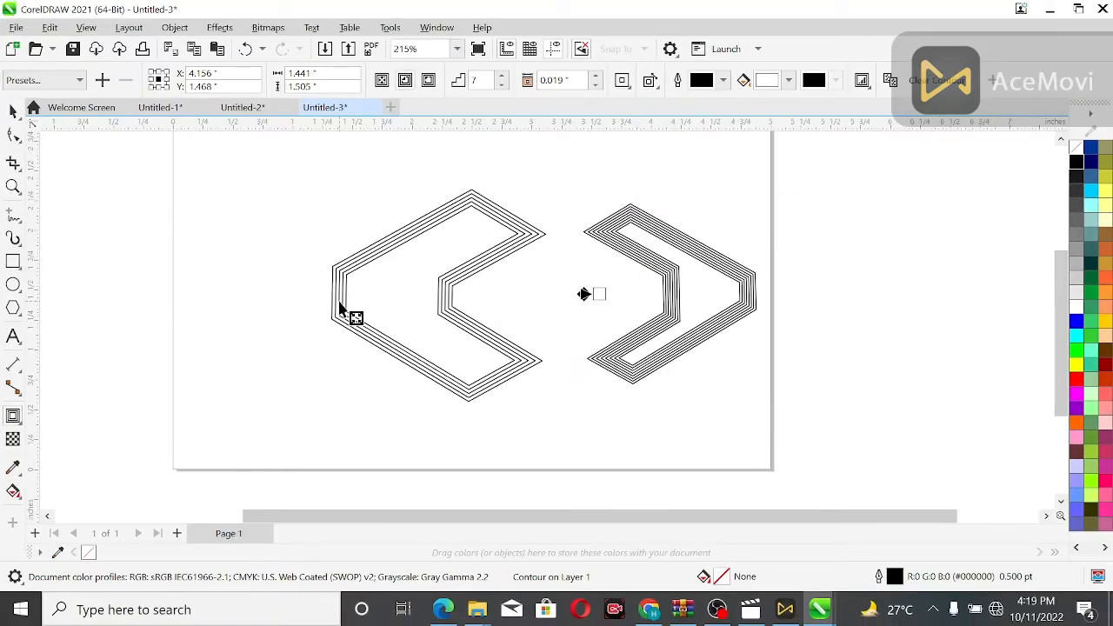
# Shift both contoured chevrons sideways toward the page's left edge, placing the right one at about X 3.516, Y 1.488 inches.
pyautogui.click(339, 310)
pyautogui.click(13, 112)
pyautogui.moveTo(365, 298); pyautogui.dragTo(297, 285)
pyautogui.click(667, 293)
pyautogui.moveTo(667, 293); pyautogui.dragTo(591, 291)
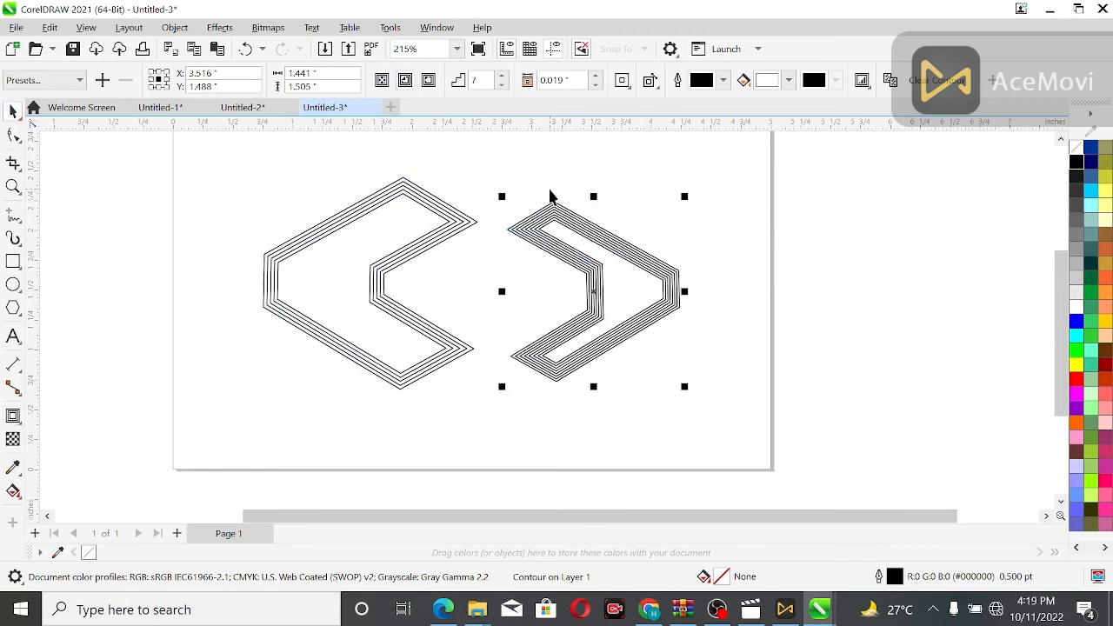
# Raise the right chevron's inside contour to 15 steps.
pyautogui.click(556, 228)
pyautogui.click(502, 76)
pyautogui.click(503, 76)
pyautogui.click(502, 76)
pyautogui.click(503, 75)
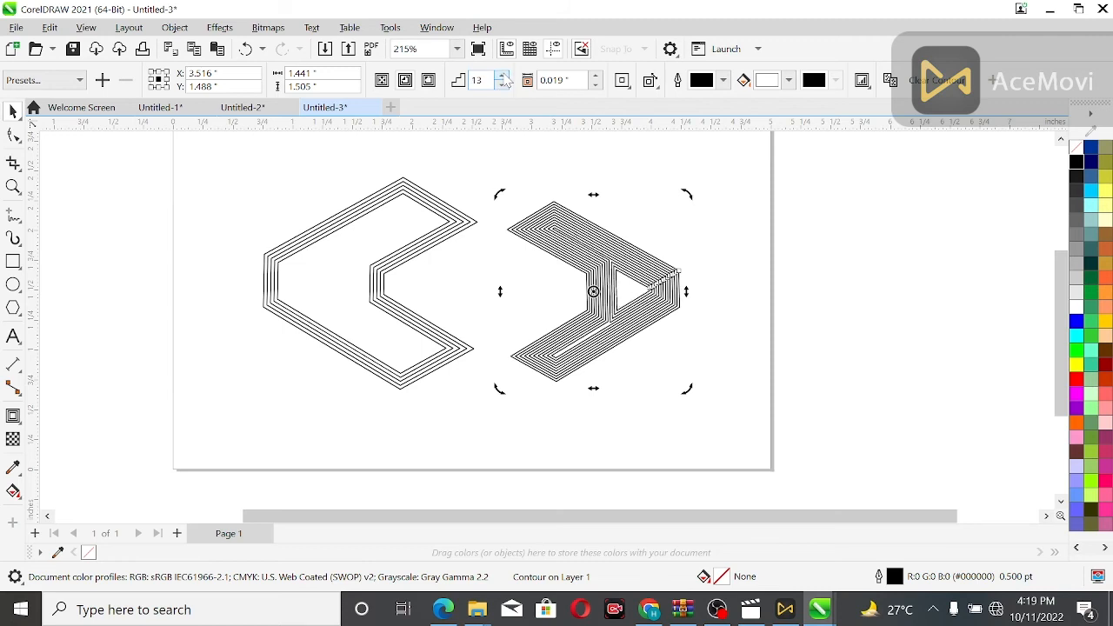
# Increase the left chevron's outside contour by 7 steps and move the right chevron to about X 3.89, Y 1.507 inches.
pyautogui.click(386, 277)
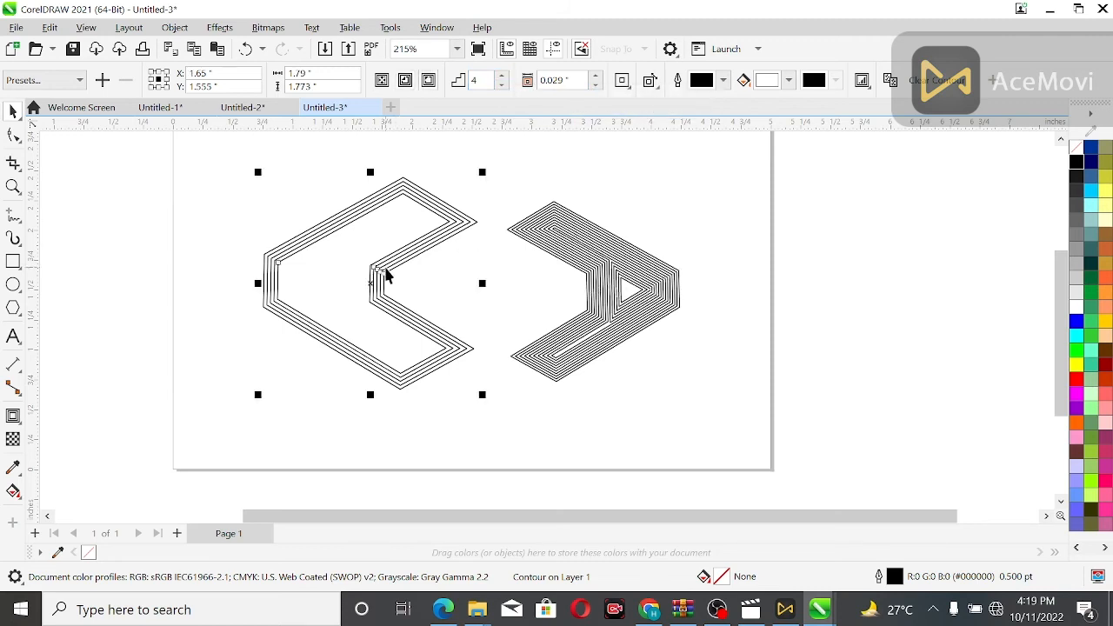
pyautogui.click(500, 76)
pyautogui.click(500, 76)
pyautogui.click(500, 76)
pyautogui.click(500, 76)
pyautogui.click(500, 77)
pyautogui.click(499, 77)
pyautogui.click(500, 76)
pyautogui.click(625, 297)
pyautogui.moveTo(591, 296); pyautogui.dragTo(637, 293)
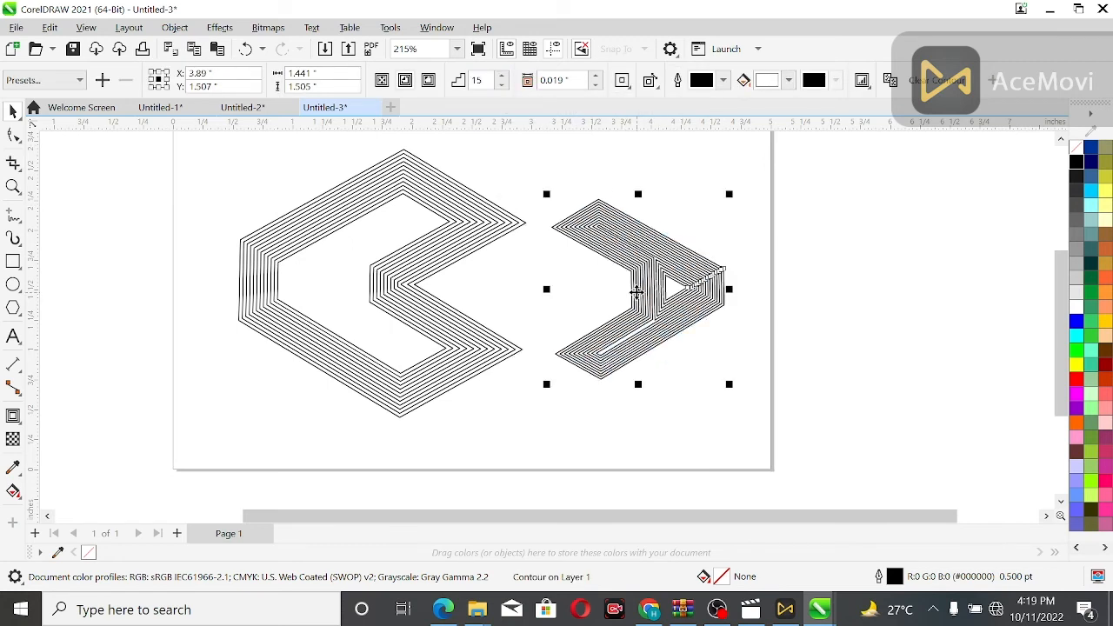
# Colour the outlines of the right and left contoured chevrons blue.
pyautogui.rightClick(1076, 321)
pyautogui.click(661, 373)
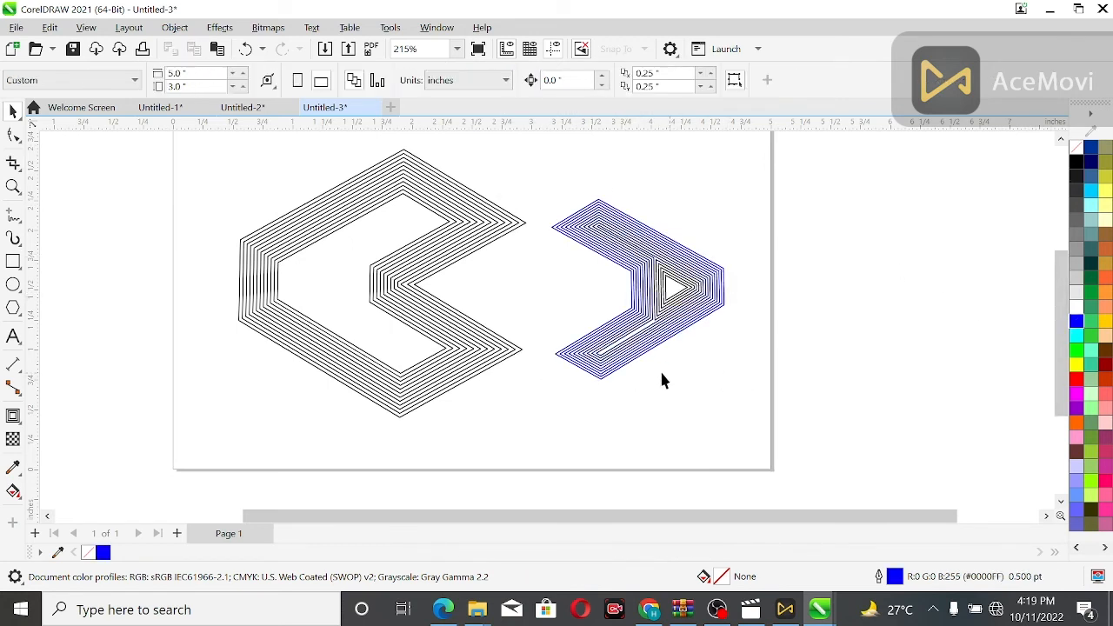
pyautogui.click(447, 339)
pyautogui.rightClick(1076, 321)
pyautogui.click(675, 379)
# Draw a small rectangle beside the design, set its height to 3 inches and centre it on the page.
pyautogui.scroll(2, 694, 385)
pyautogui.click(13, 261)
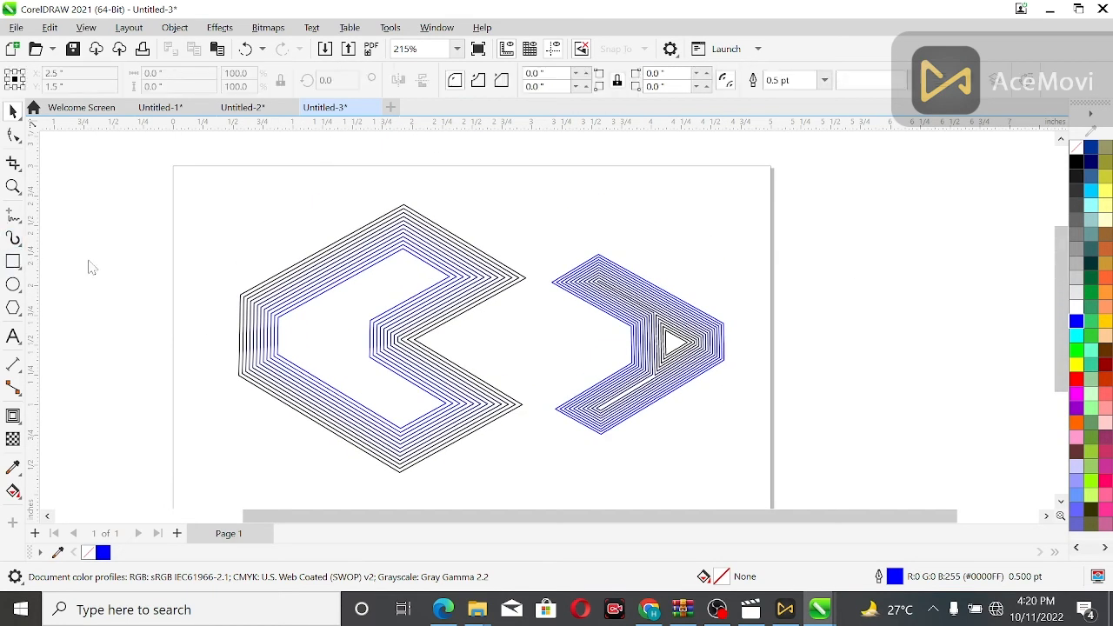
pyautogui.moveTo(140, 248); pyautogui.dragTo(175, 258)
pyautogui.click(157, 73)
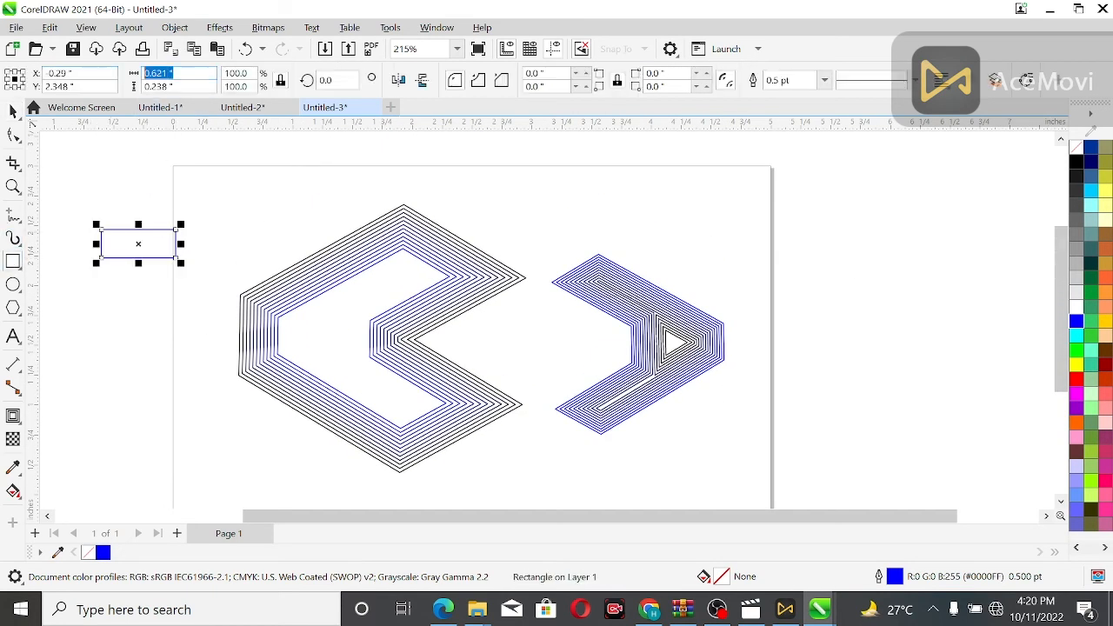
pyautogui.write('5')
pyautogui.press('Tab')
pyautogui.write('3')
pyautogui.press('Return')
pyautogui.press('p')
# Resize the rectangle to the page size of 5 by 3 inches with its width and height ratio unlocked.
pyautogui.click(157, 73)
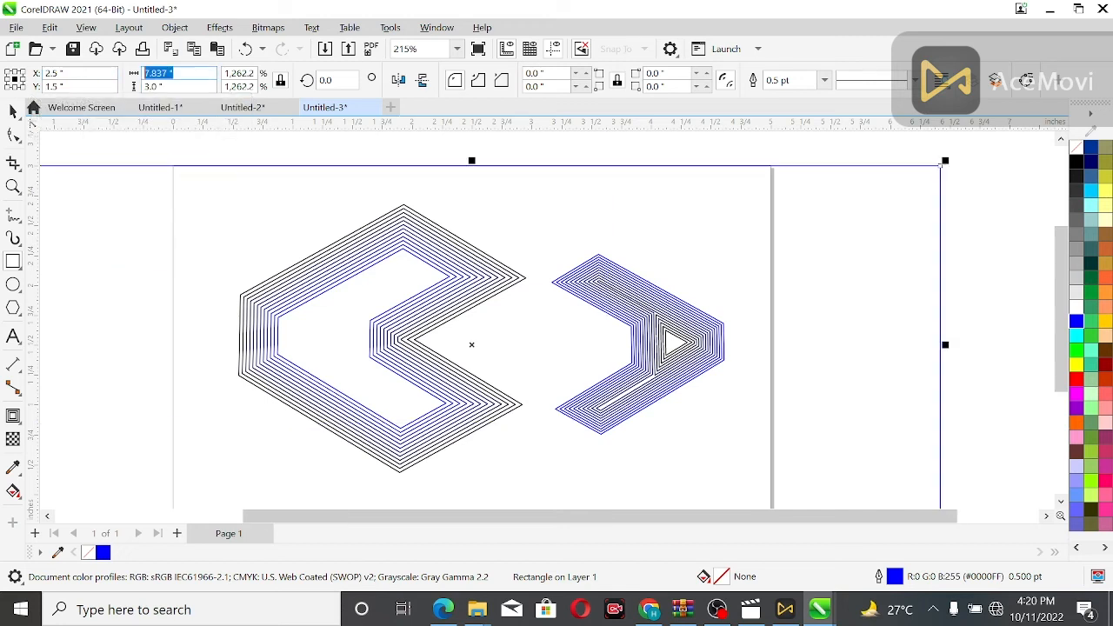
pyautogui.write('5')
pyautogui.press('Tab')
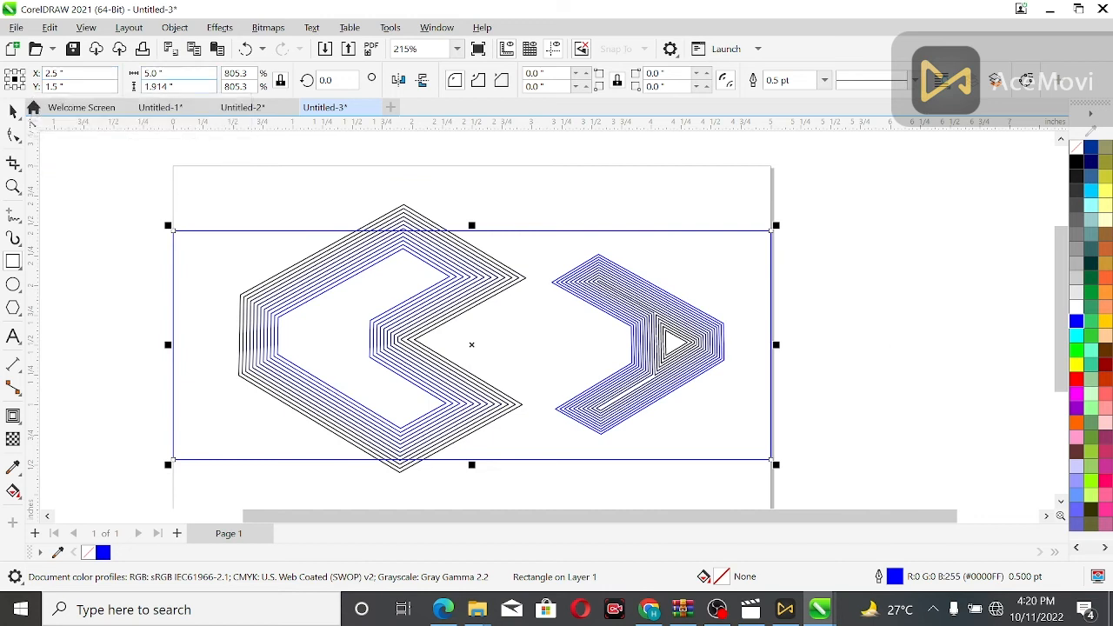
pyautogui.write('3')
pyautogui.press('Return')
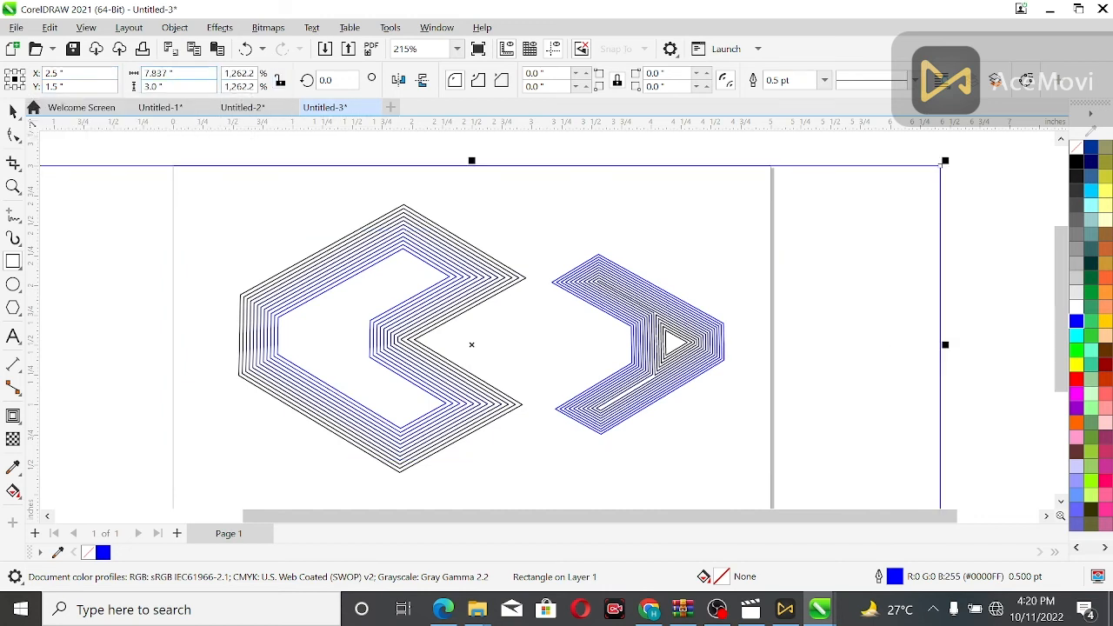
pyautogui.write('5')
pyautogui.press('Return')
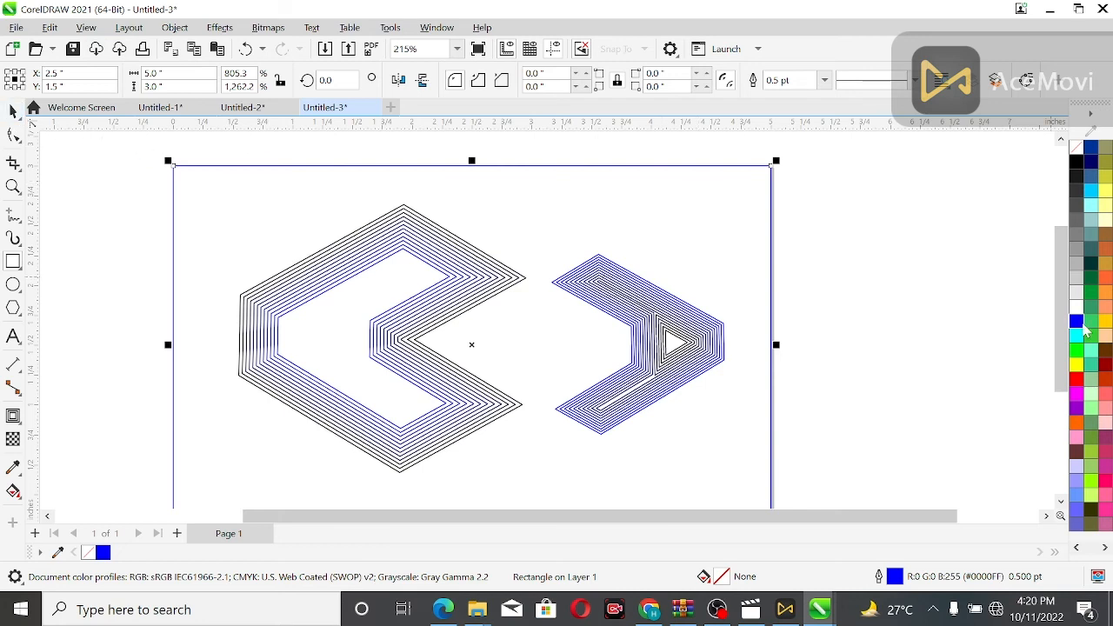
# Fill the page-sized rectangle with dark teal (#003333) and send it behind the chevrons.
pyautogui.click(1093, 272)
pyautogui.rightClick(271, 215)
pyautogui.moveTo(356, 268)
pyautogui.click(565, 276)
# Change the outlines of the right and left contoured chevrons to white.
pyautogui.click(619, 282)
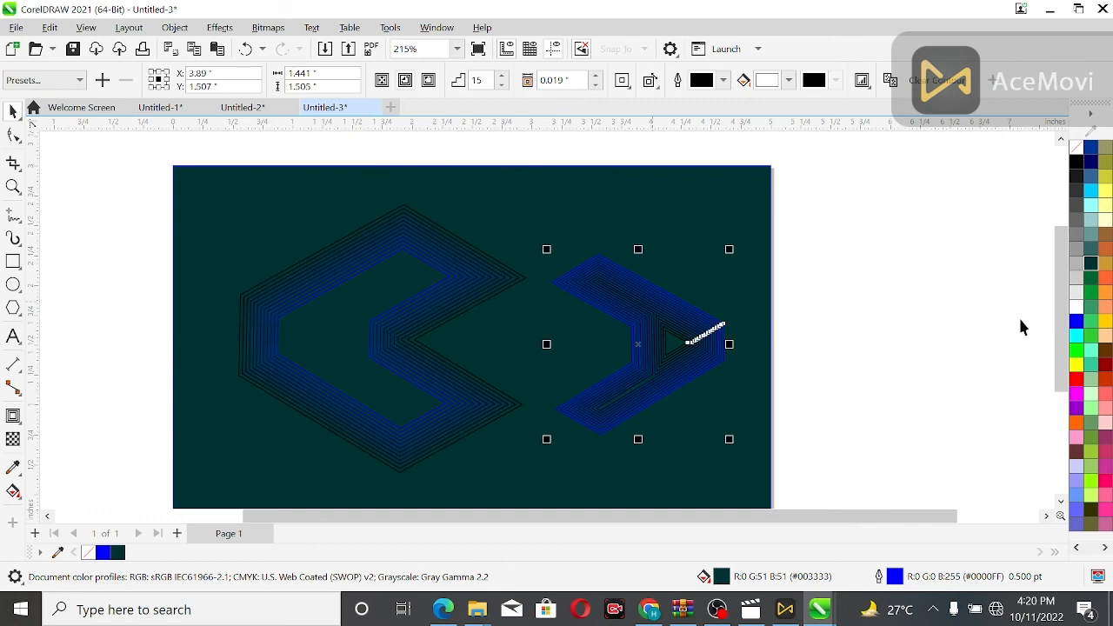
pyautogui.rightClick(1076, 308)
pyautogui.click(426, 326)
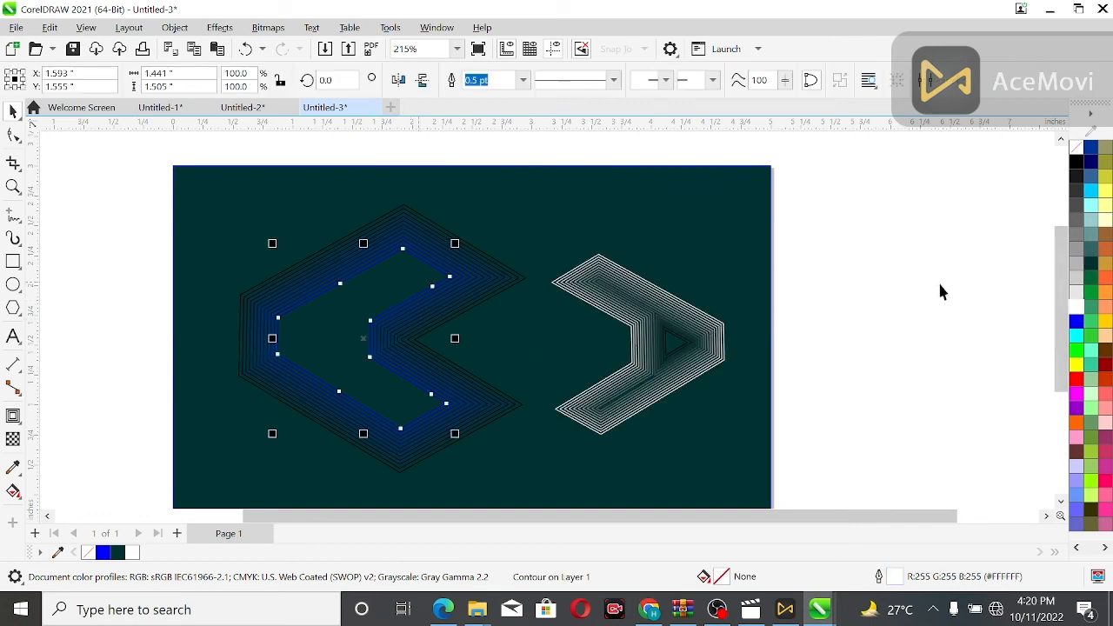
pyautogui.rightClick(1077, 308)
pyautogui.click(984, 323)
pyautogui.press('F4')
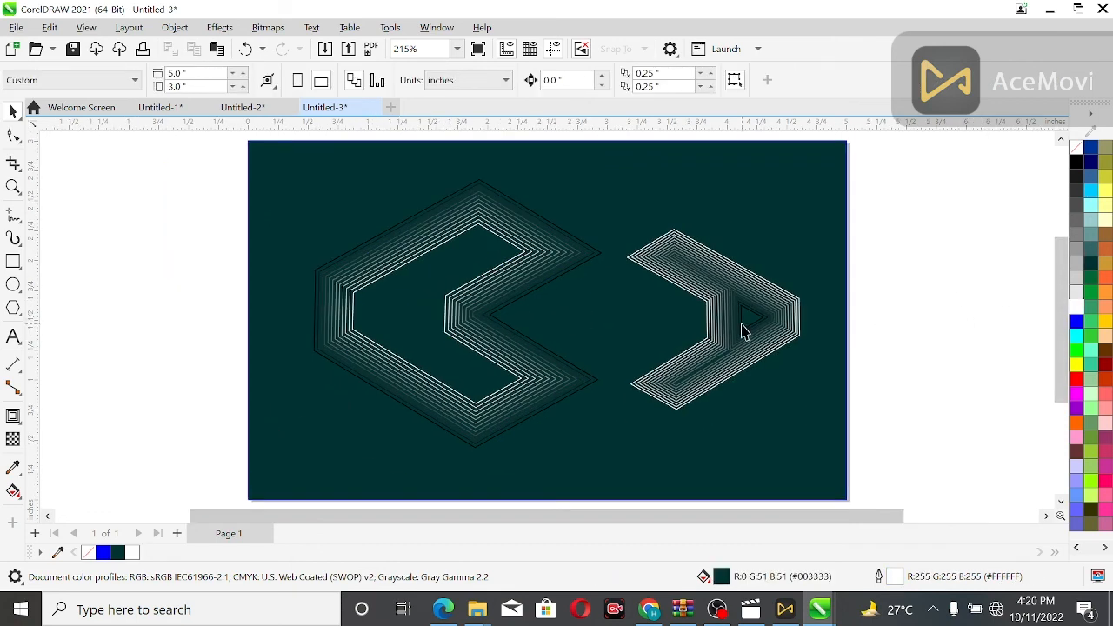
# Enlarge both contoured chevrons, the right one to about 2.035 by 2.126 inches, and move the right one down to about X 3.609, Y 0.911.
pyautogui.click(484, 346)
pyautogui.moveTo(610, 457); pyautogui.dragTo(630, 480)
pyautogui.click(719, 397)
pyautogui.moveTo(805, 414); pyautogui.dragTo(843, 455)
pyautogui.moveTo(743, 370); pyautogui.dragTo(694, 447)
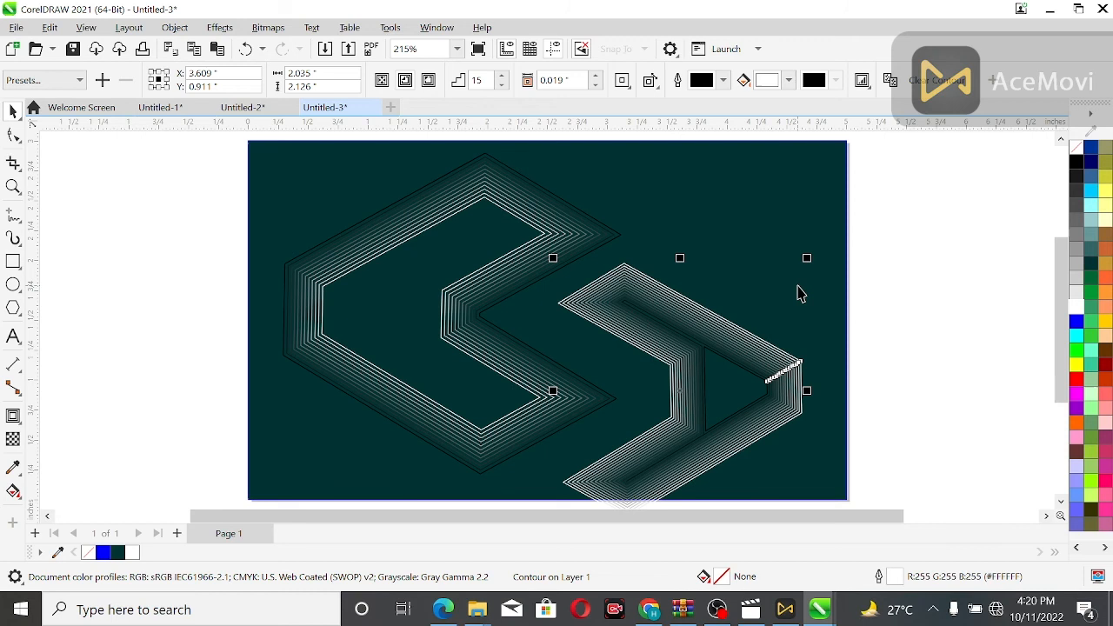
# Nudge the right chevron up to about X 3.598, Y 1.043 inches so it fits inside the background.
pyautogui.scroll(-1, 797, 293)
pyautogui.click(911, 206)
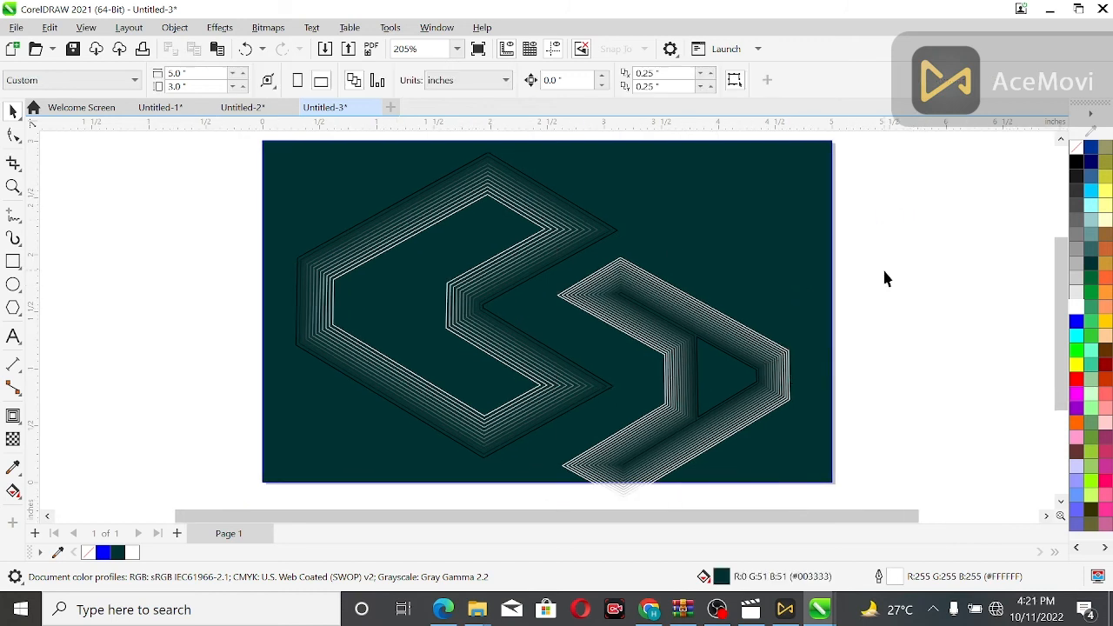
pyautogui.moveTo(693, 361); pyautogui.dragTo(689, 338)
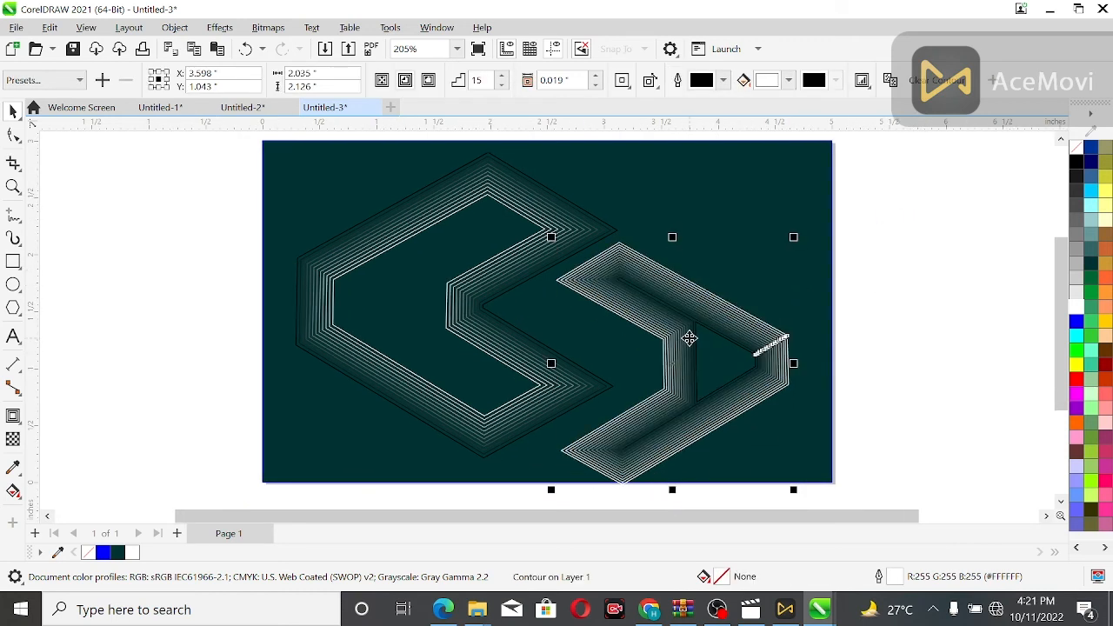
pyautogui.click(678, 191)
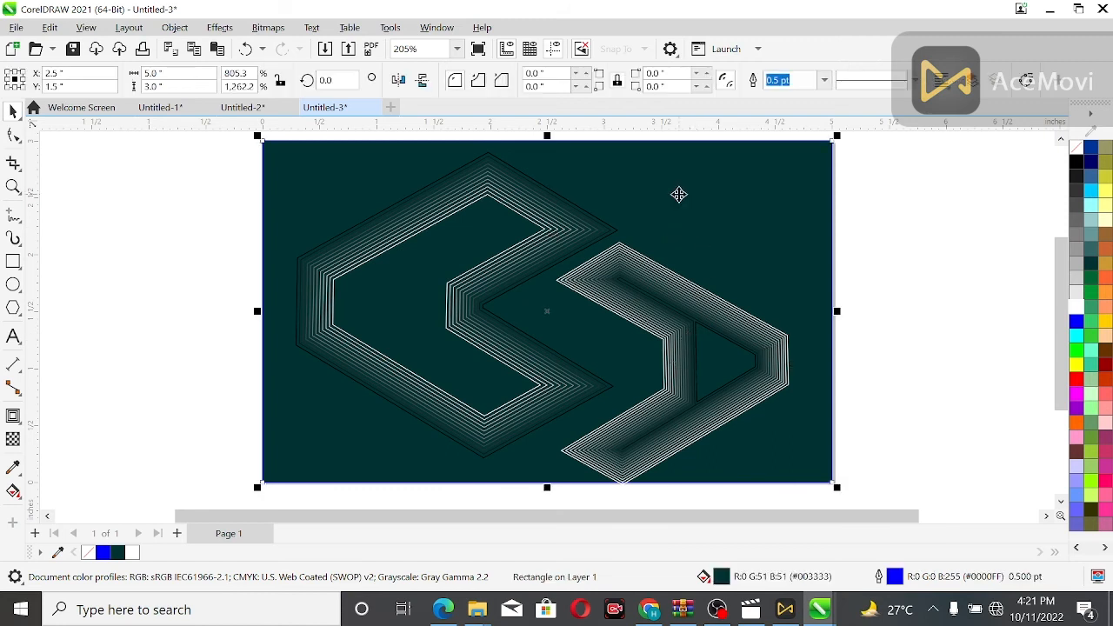
pyautogui.click(892, 222)
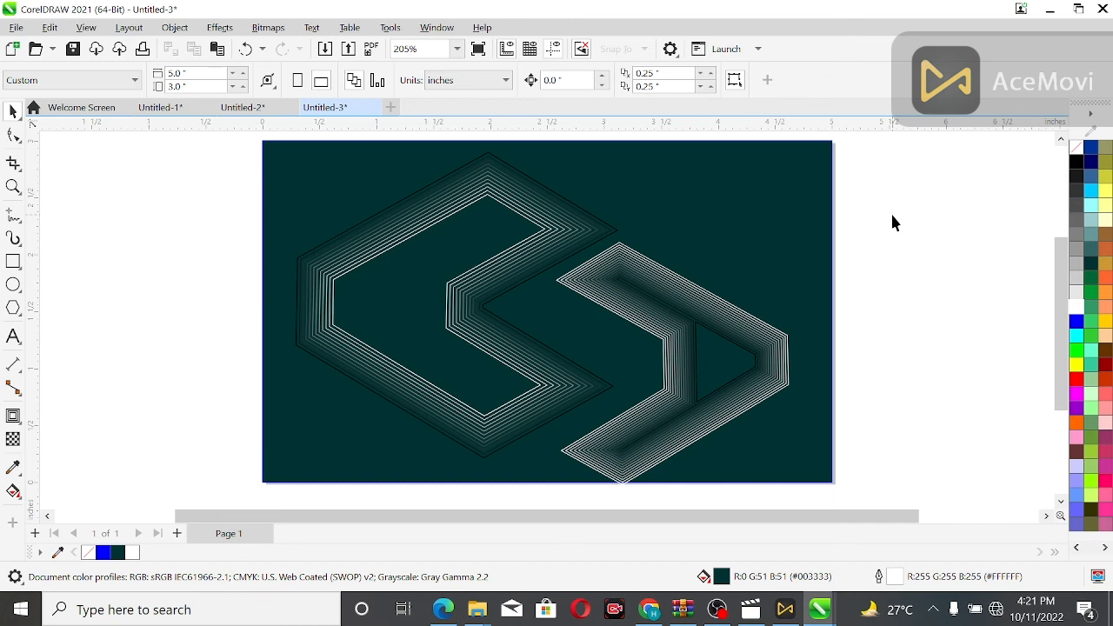
pyautogui.scroll(1, 890, 216)
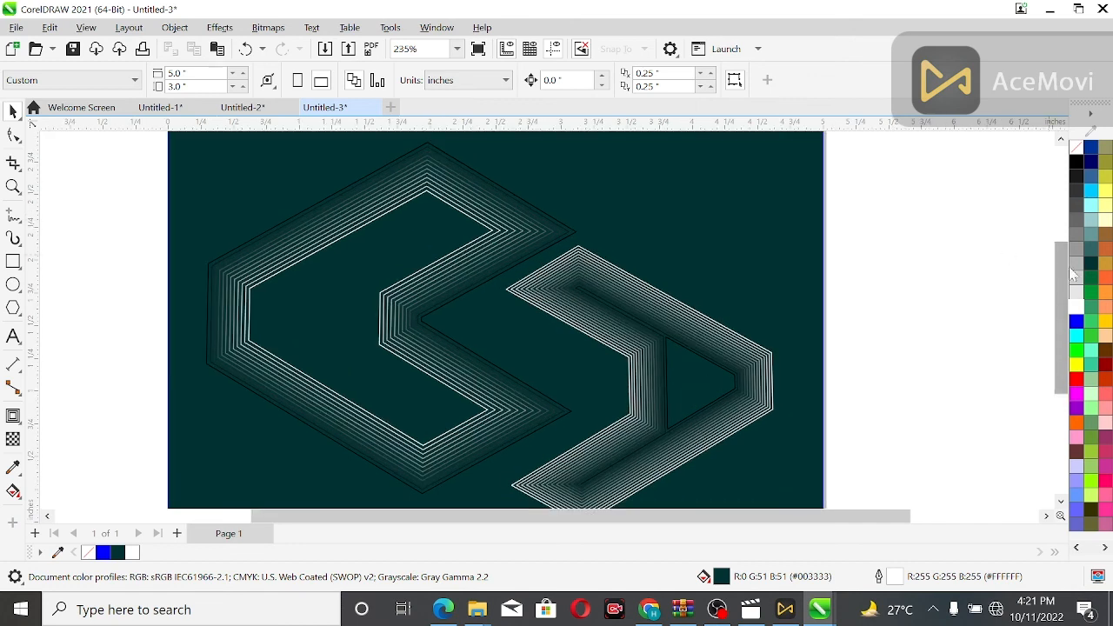
pyautogui.moveTo(1056, 287); pyautogui.dragTo(1060, 303)
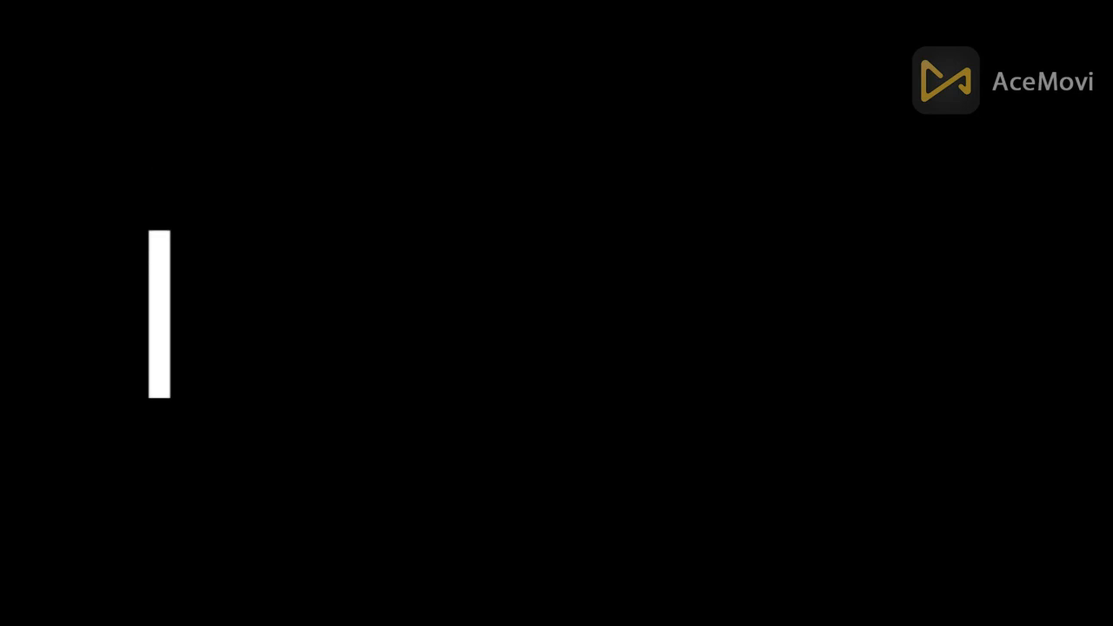